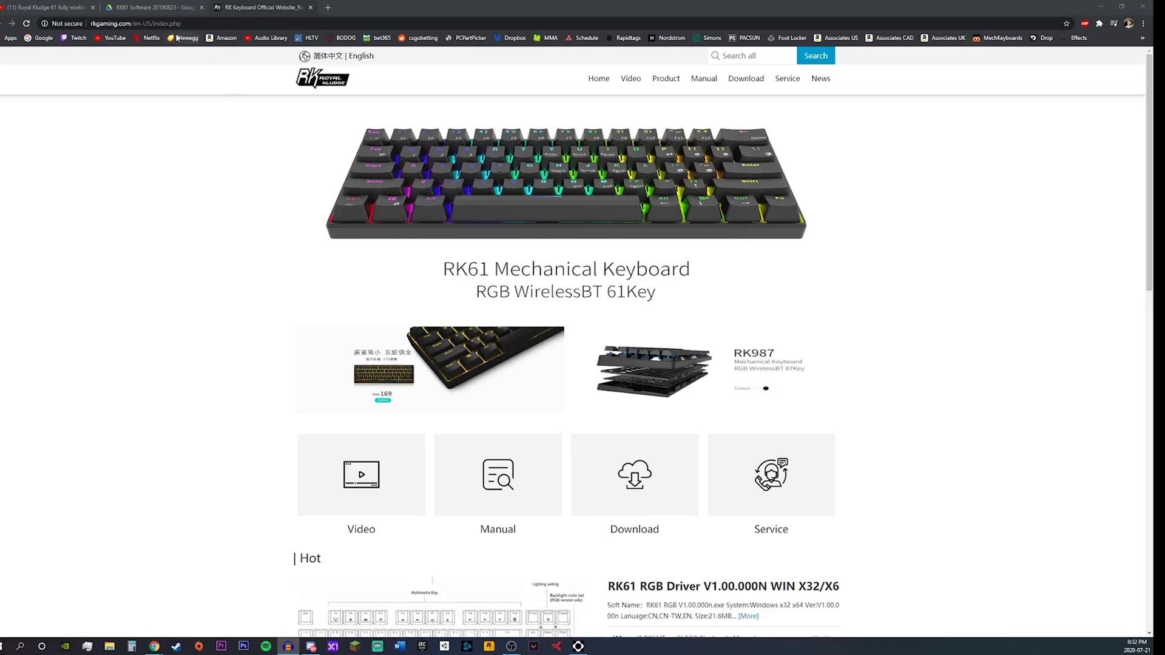
# Step: Switch to the YouTube tutorial on downloading the Royal Kludge 61 software
pyautogui.click(49, 7)
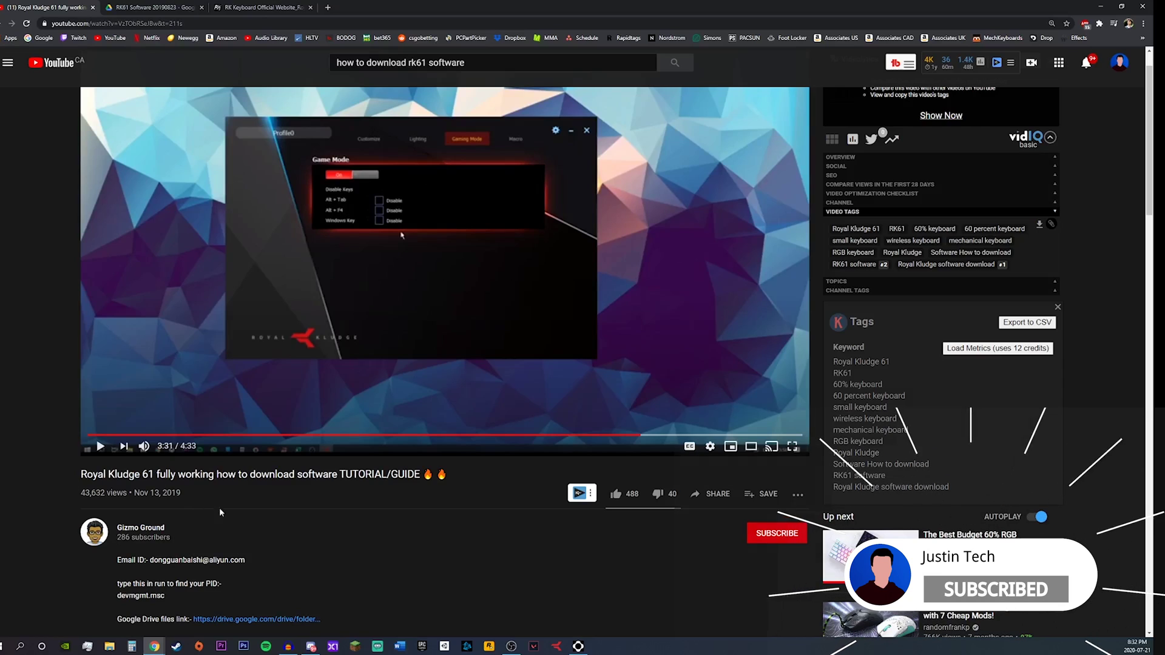
# Step: Read the RK61 tutorial description, then move through the Drive folder to the Royal Kludge site
pyautogui.scroll(-2, 222, 540)
pyautogui.scroll(-1, 226, 551)
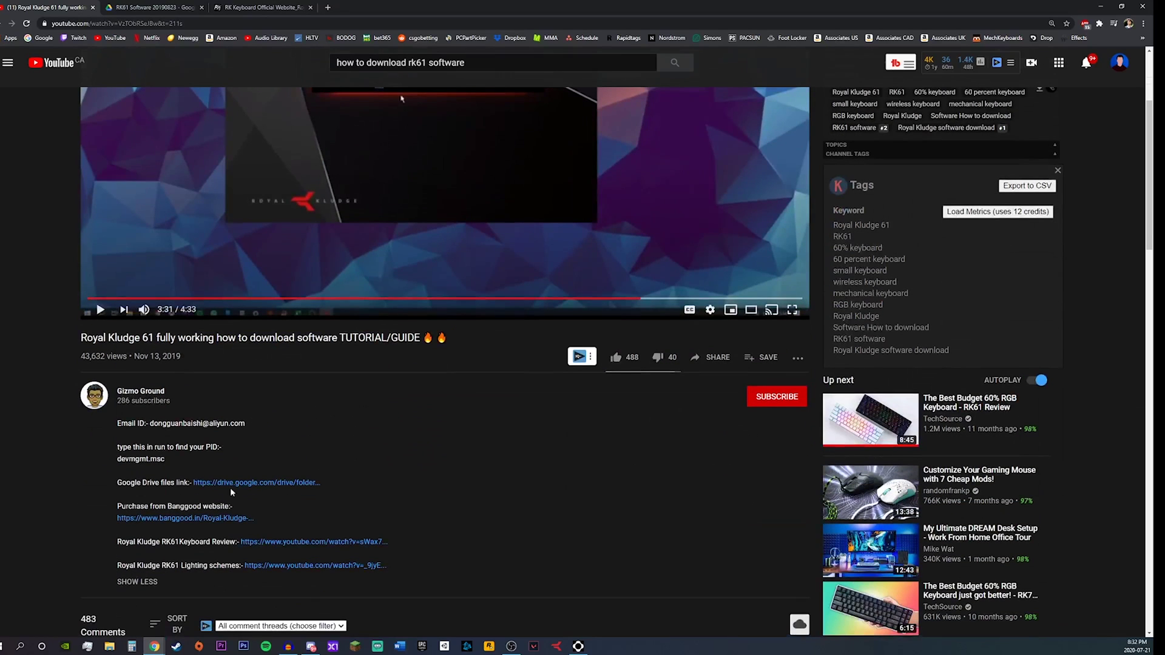
pyautogui.click(134, 10)
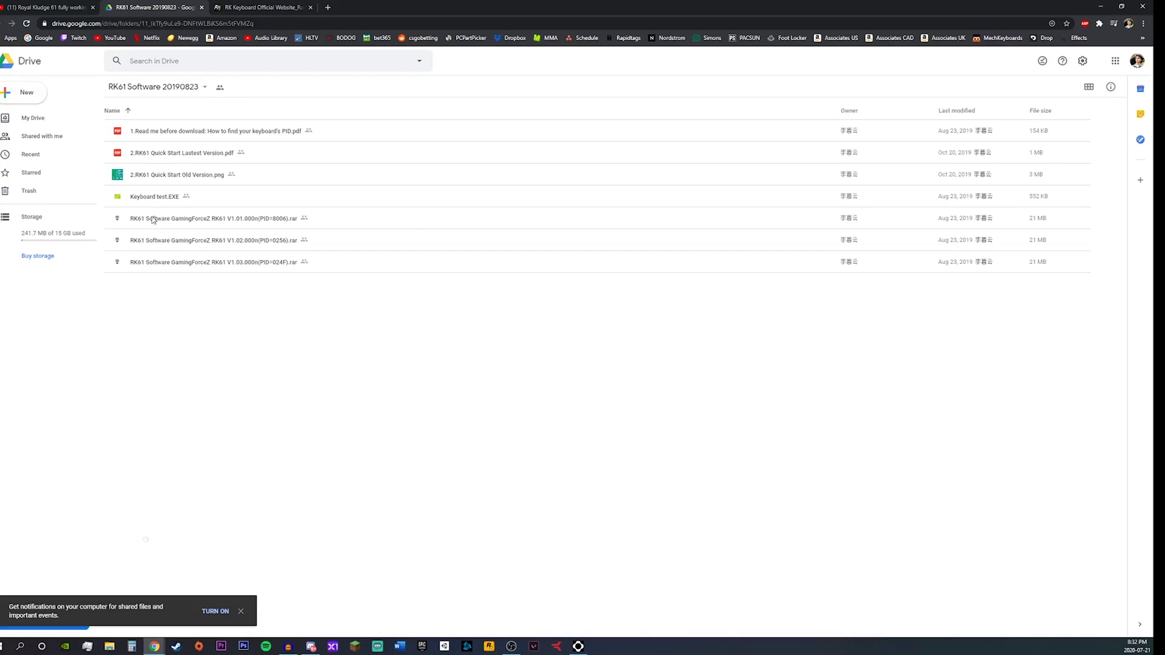
pyautogui.click(242, 8)
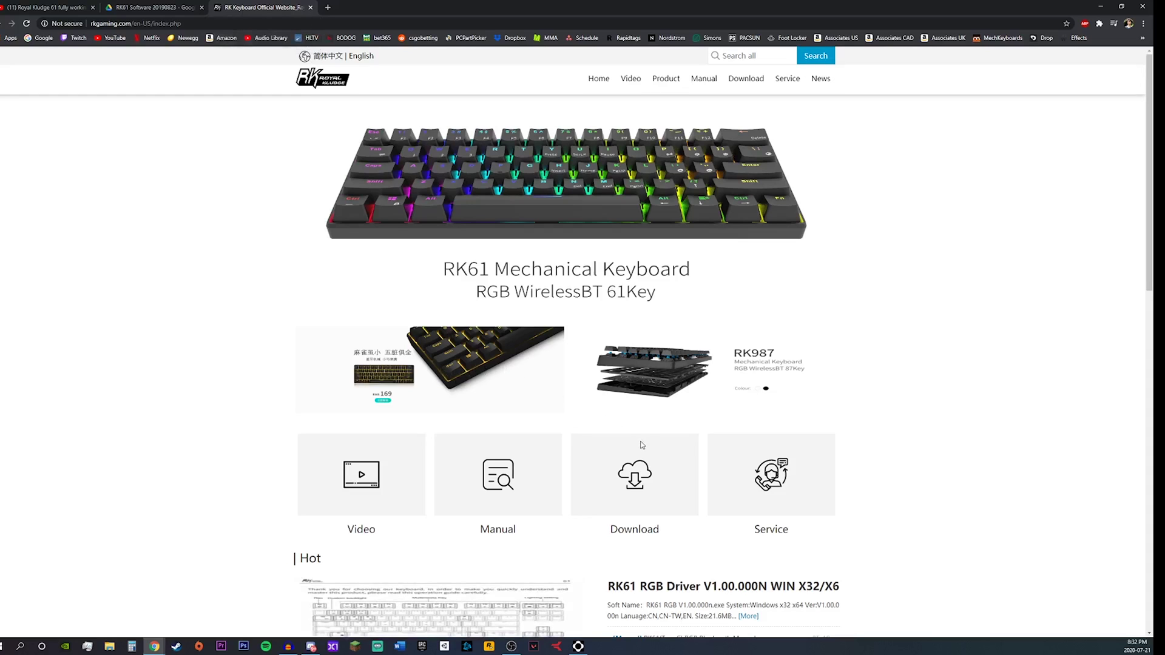
# Step: Open the site's Download section and try downloading the RK61 RGB driver, then return to Drive
pyautogui.scroll(-1, 628, 476)
pyautogui.click(668, 433)
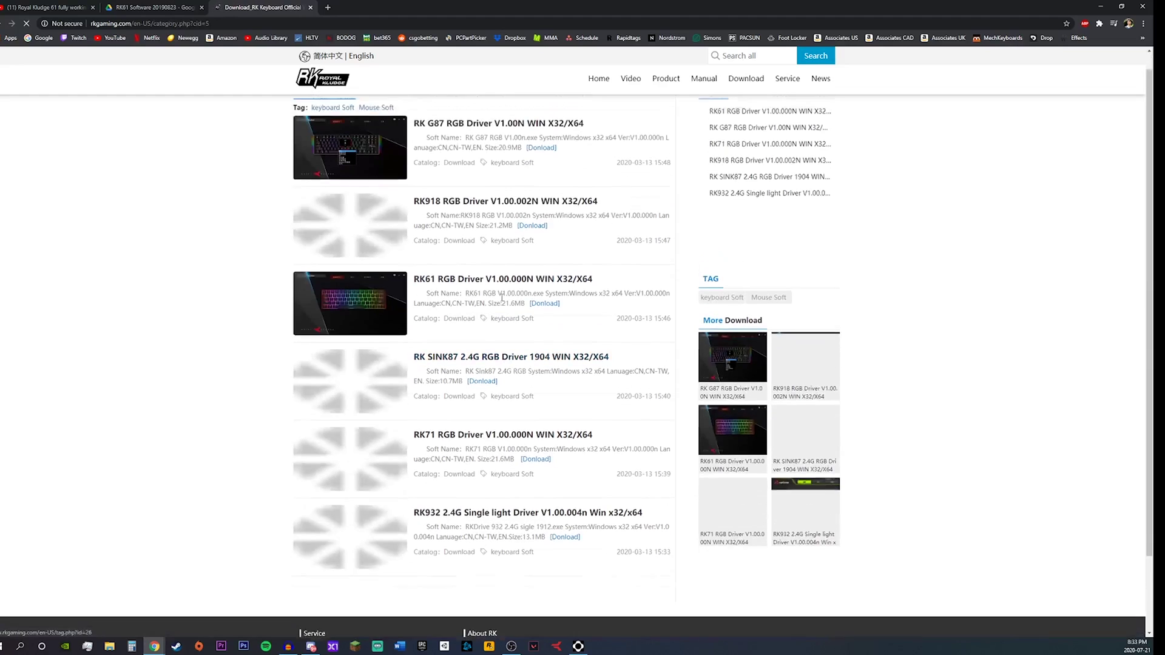
pyautogui.scroll(-1, 486, 285)
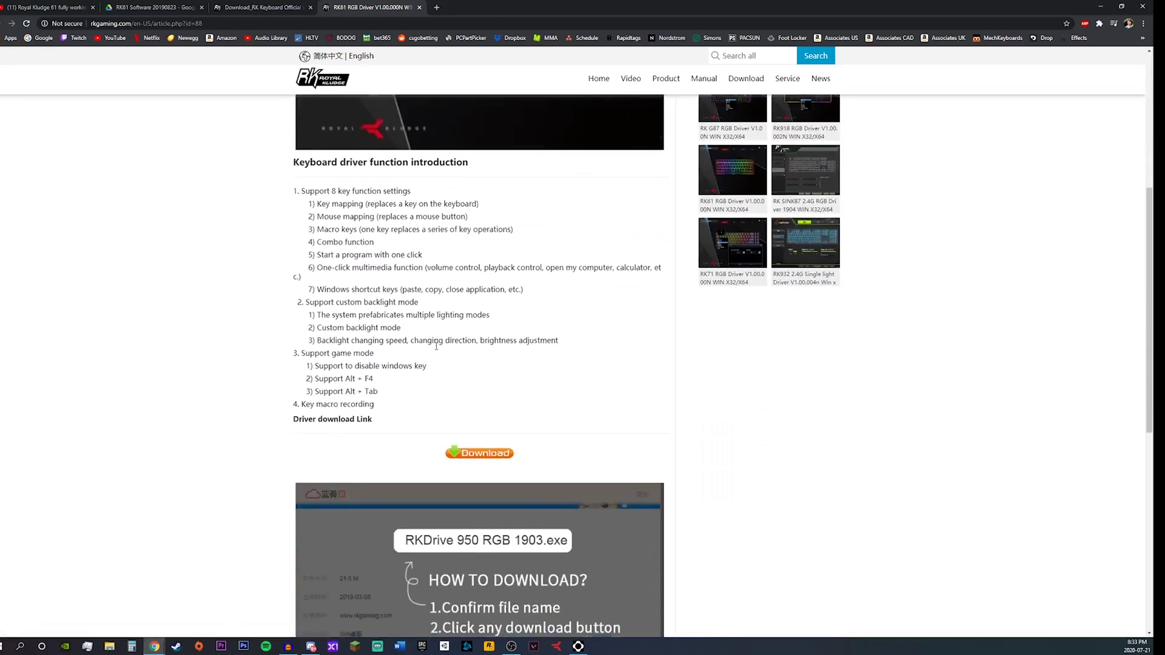
pyautogui.click(480, 412)
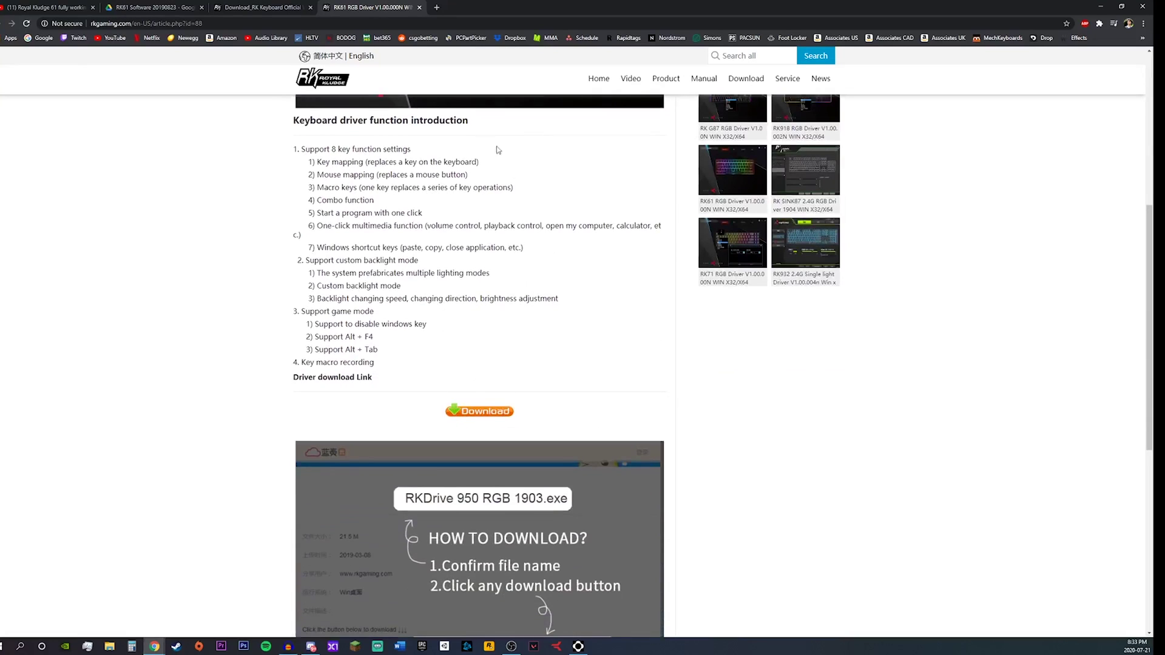
pyautogui.click(182, 8)
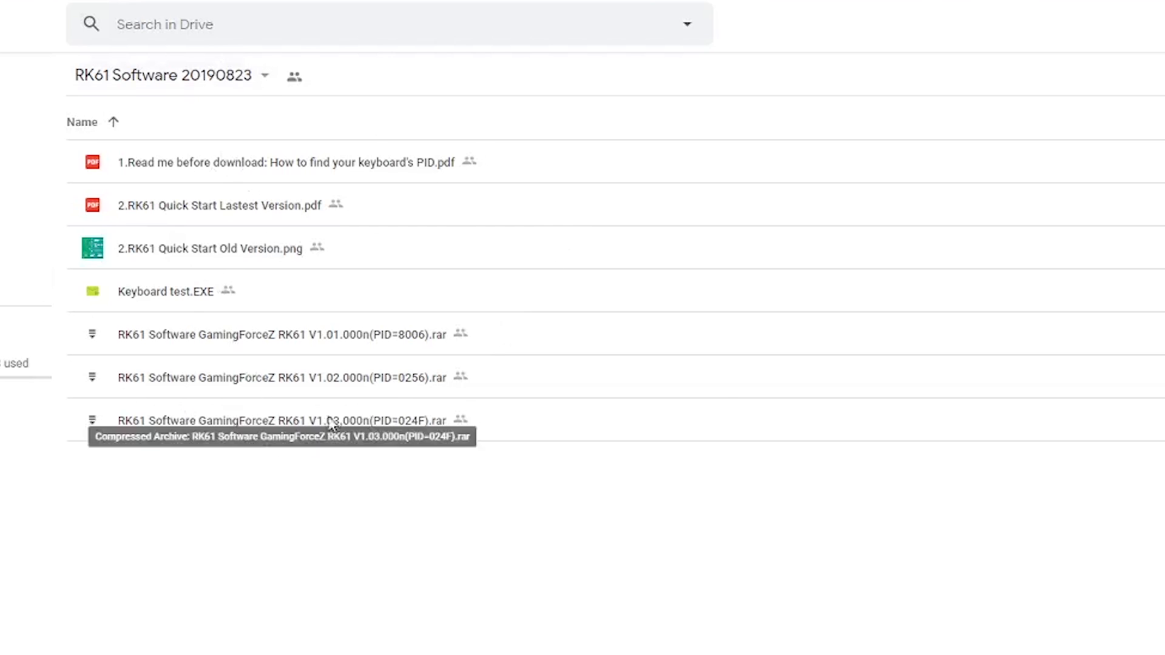
# Step: Download the RK61 Software V1.03.000n (PID=024F) rar archive and minimize Chrome
pyautogui.click(193, 428)
pyautogui.rightClick(193, 429)
pyautogui.scroll(-5, 253, 617)
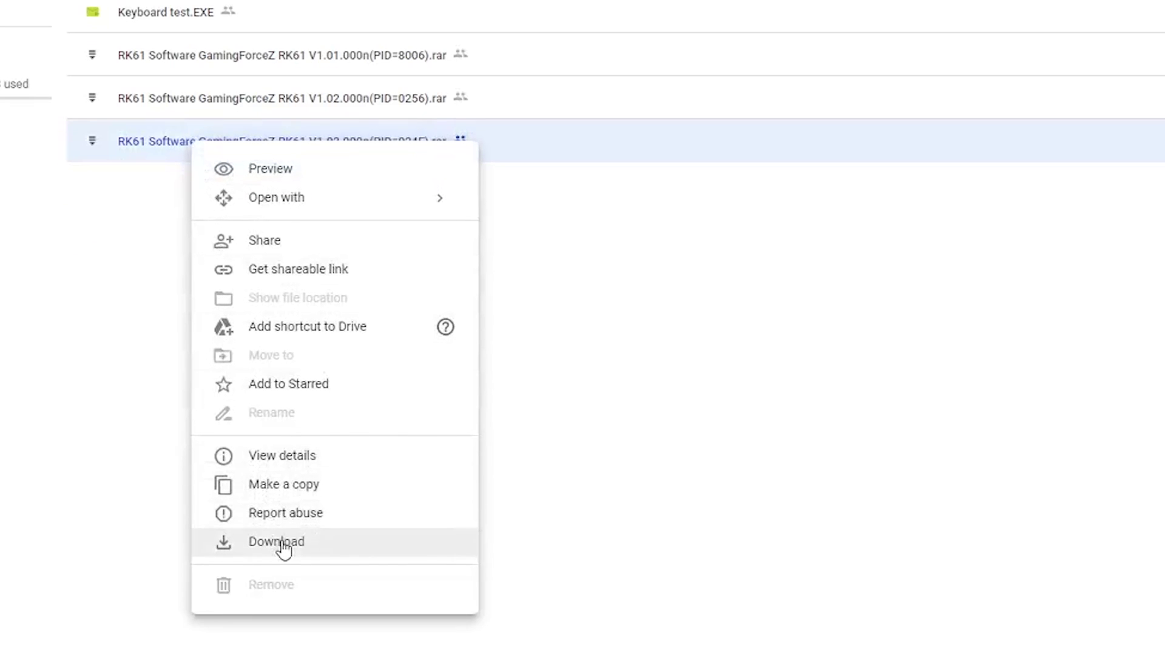
pyautogui.click(281, 543)
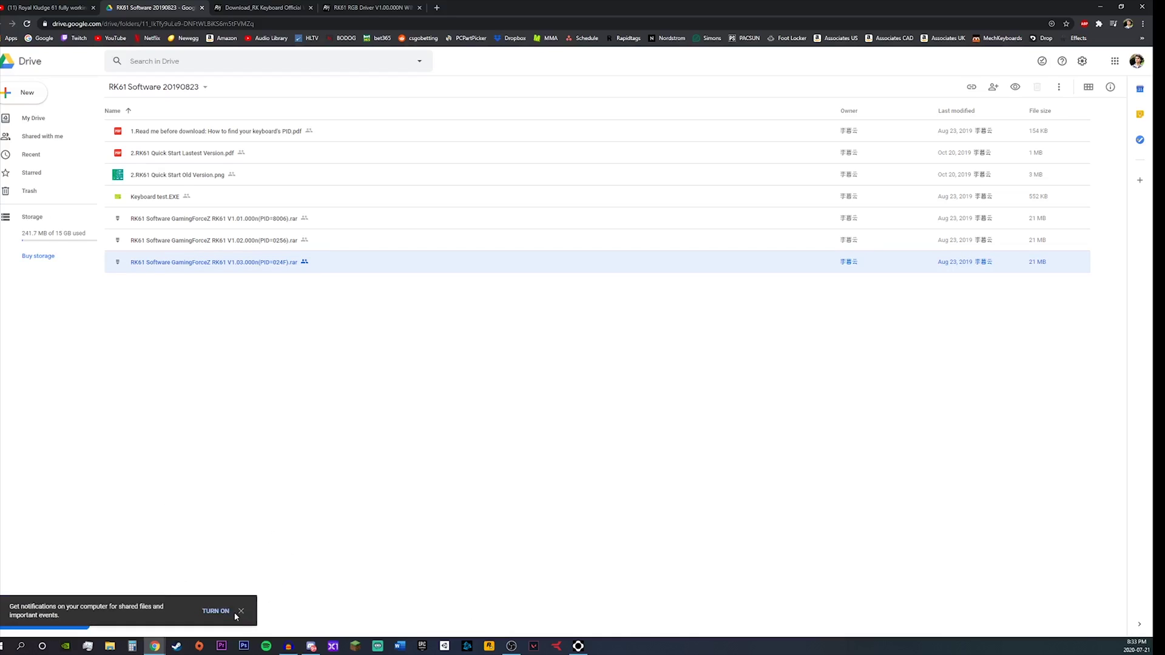
pyautogui.click(240, 612)
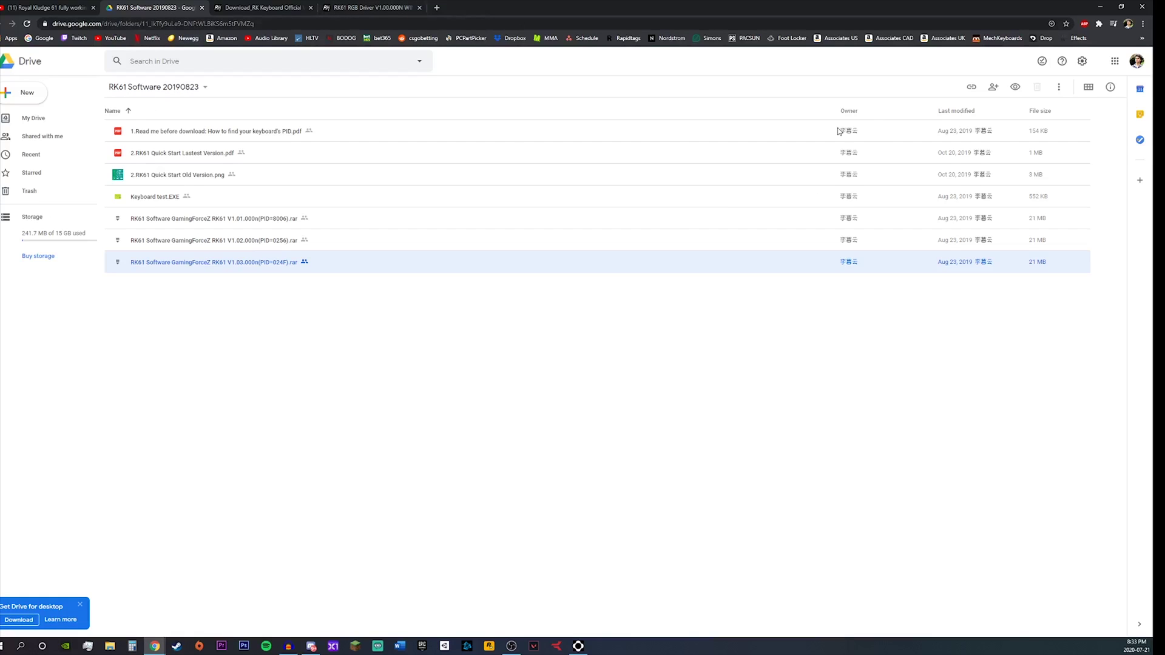
pyautogui.click(1103, 9)
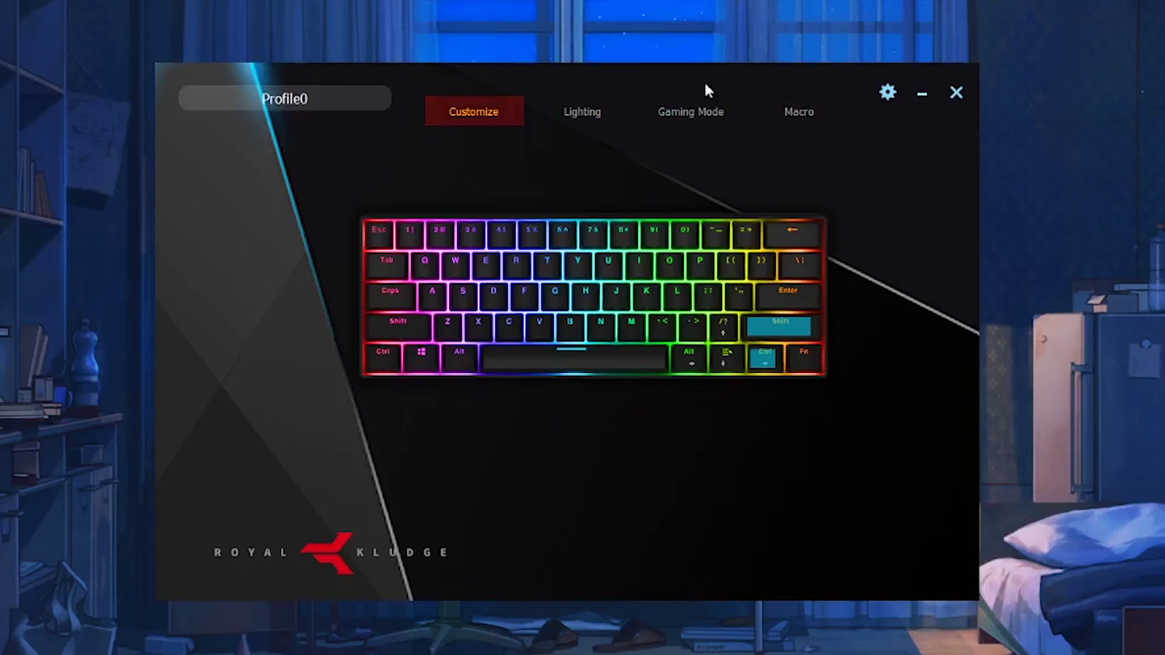
pyautogui.click(889, 94)
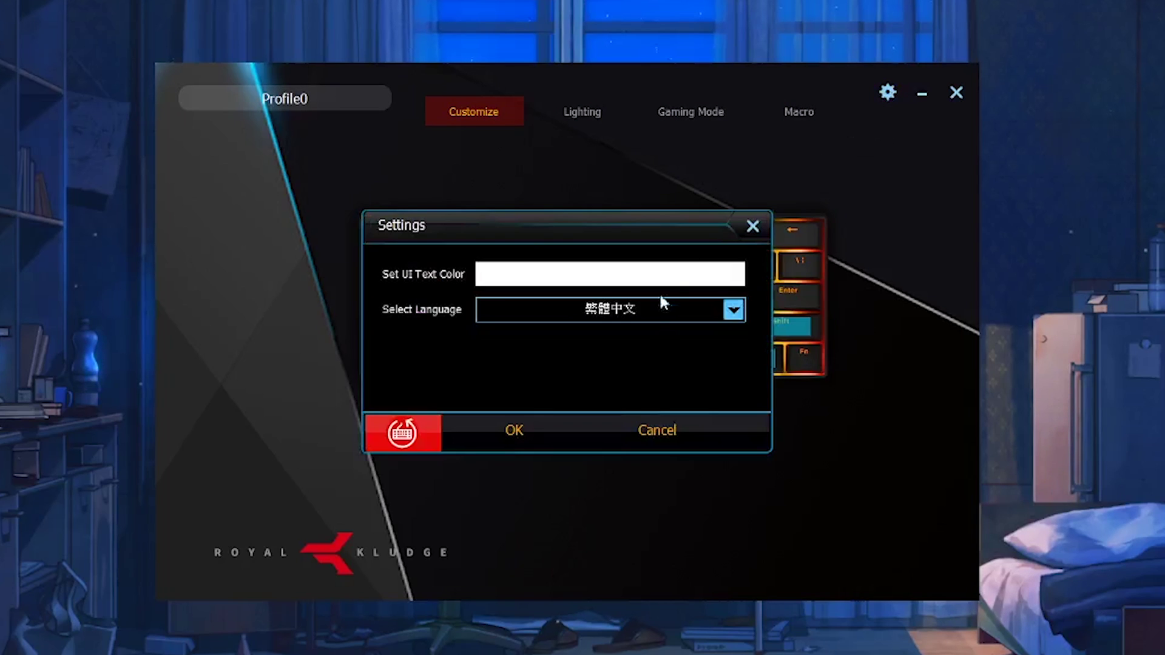
pyautogui.click(639, 311)
pyautogui.click(527, 363)
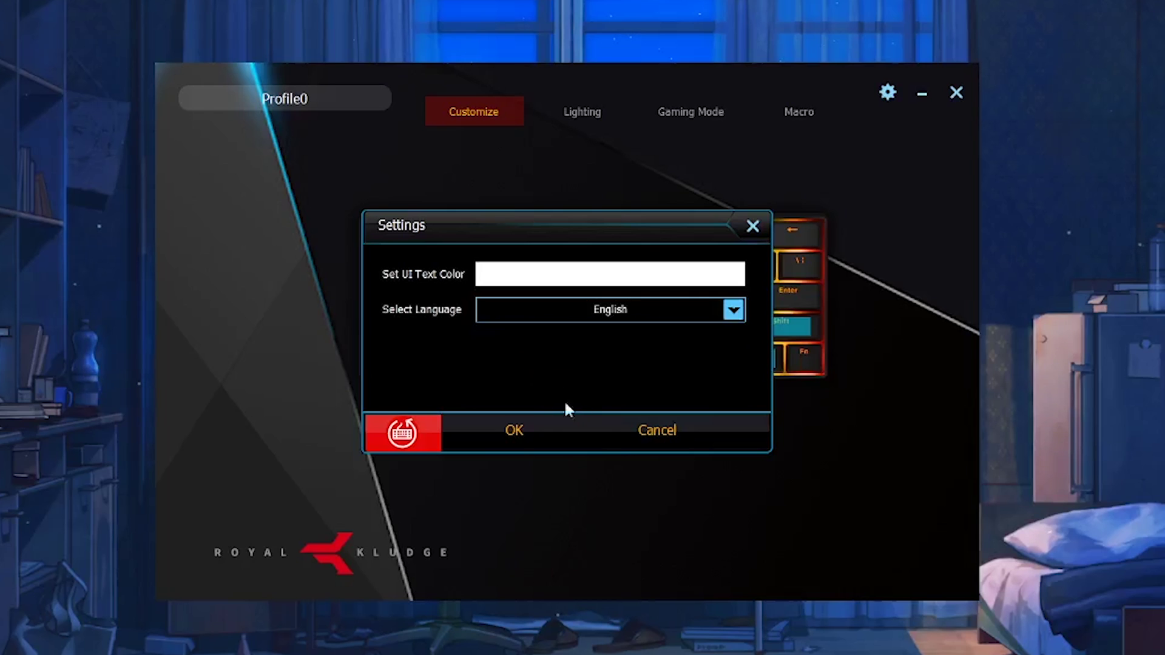
pyautogui.click(515, 432)
pyautogui.click(885, 96)
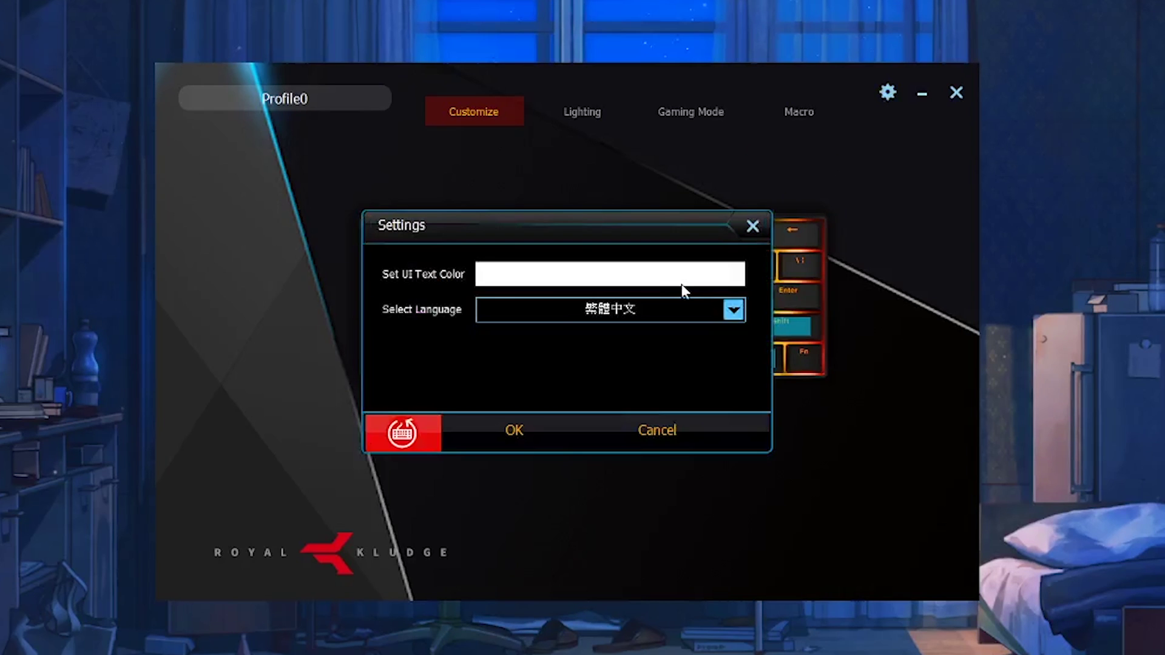
pyautogui.click(404, 434)
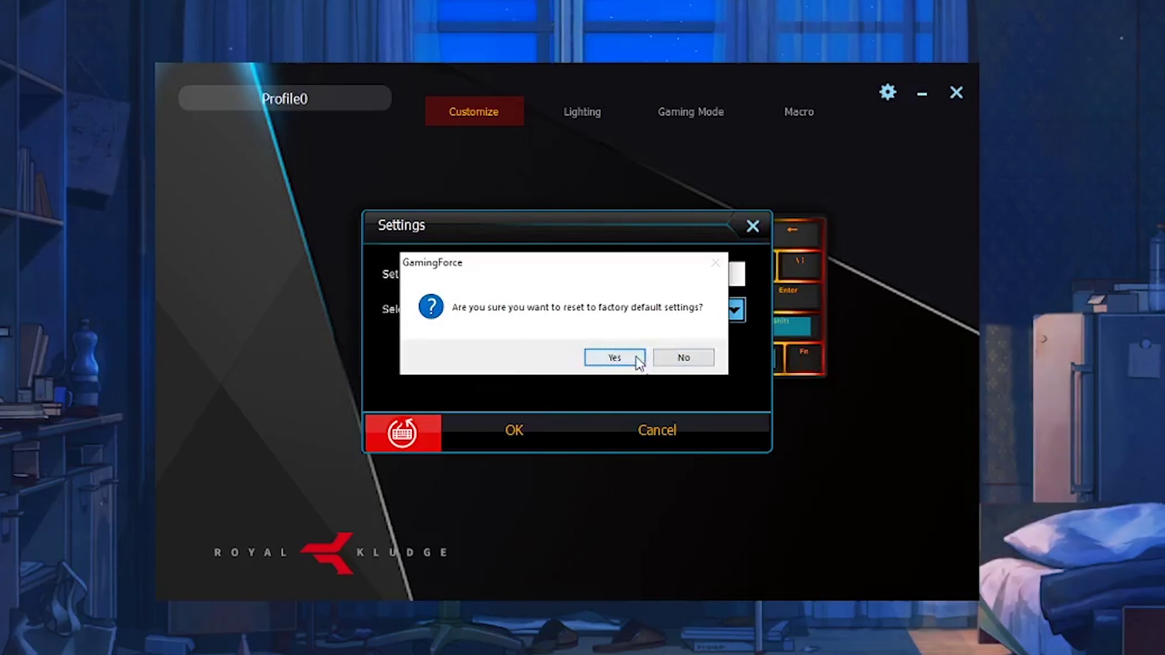
pyautogui.click(682, 358)
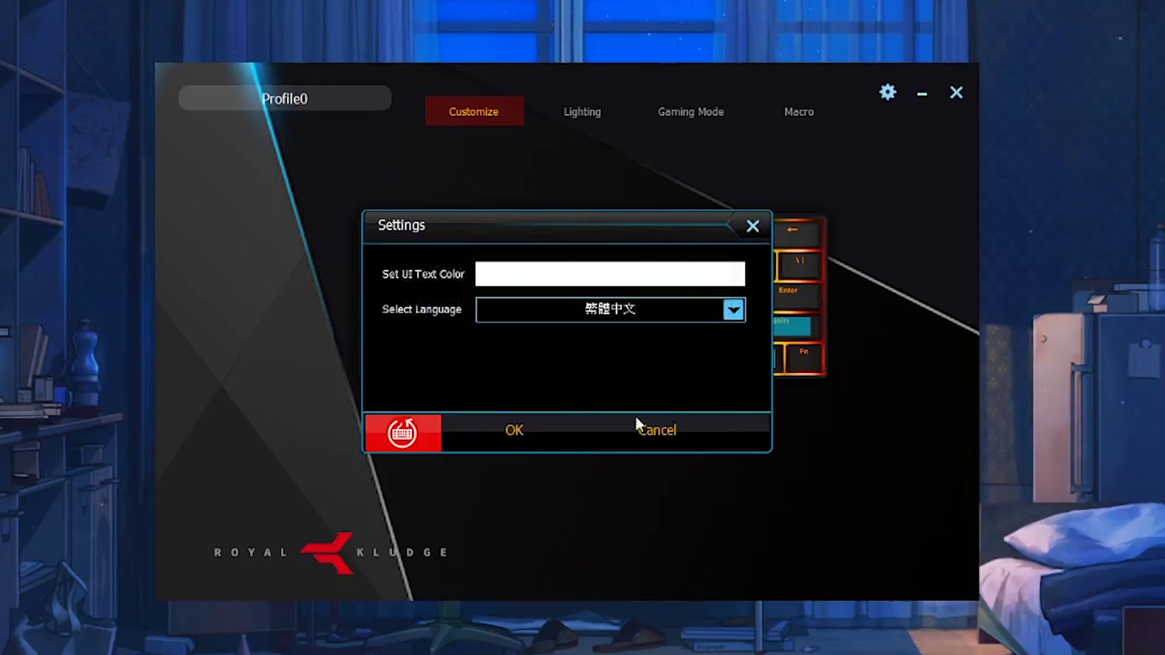
pyautogui.click(576, 425)
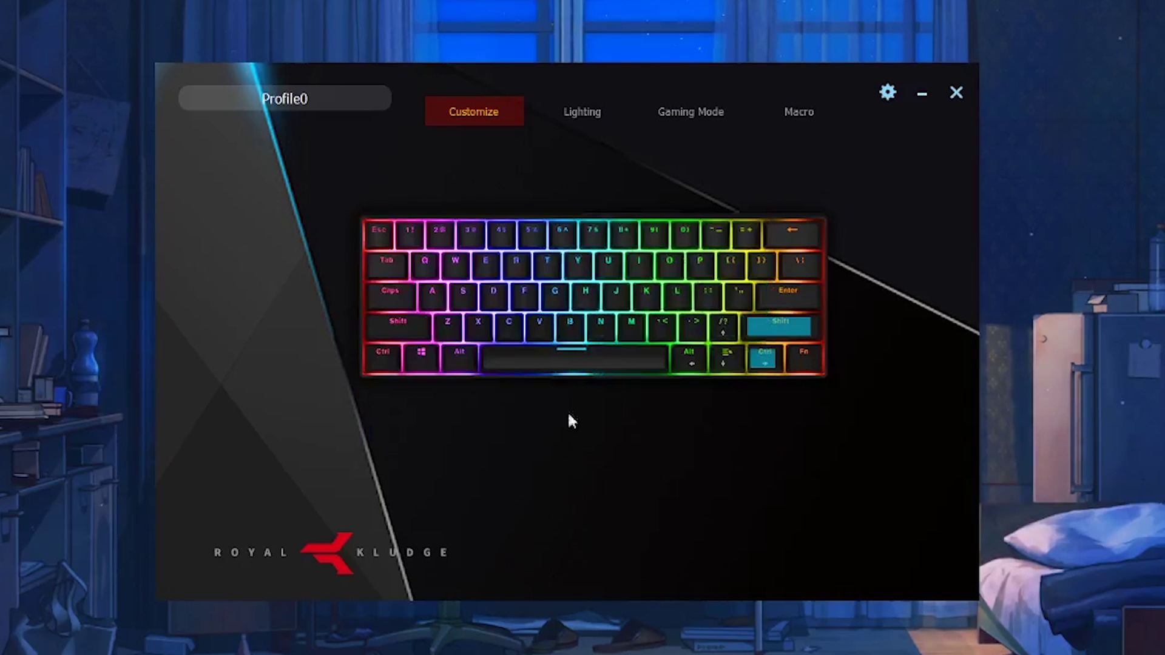
# Step: Delete Profile2 in profile management
pyautogui.click(314, 98)
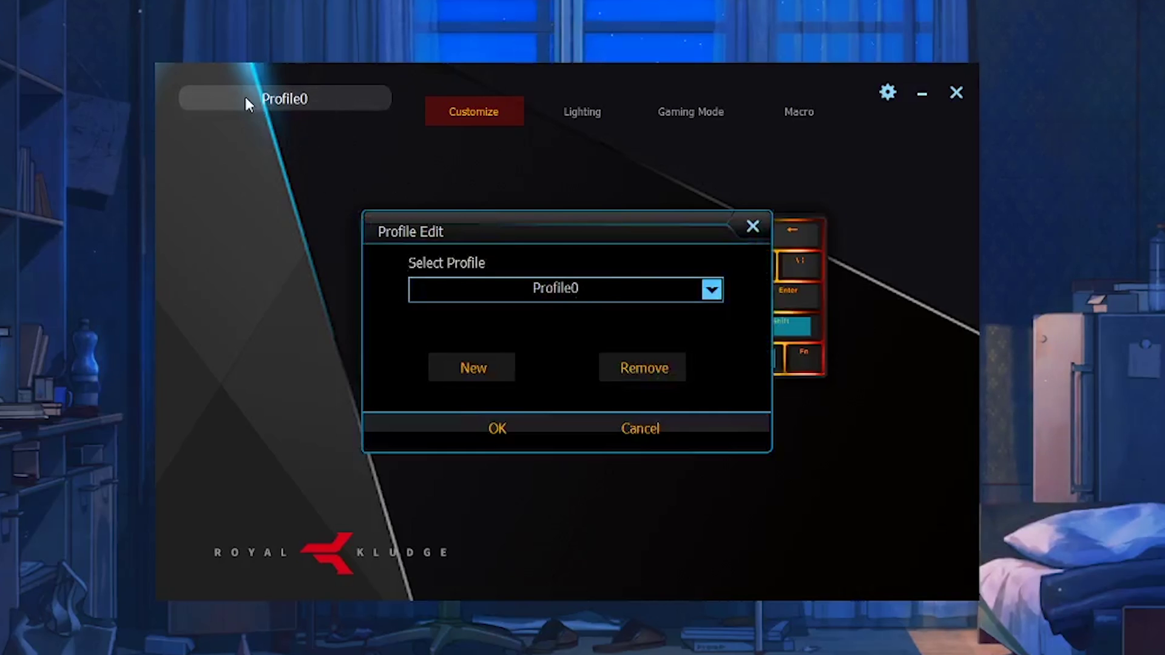
pyautogui.click(500, 290)
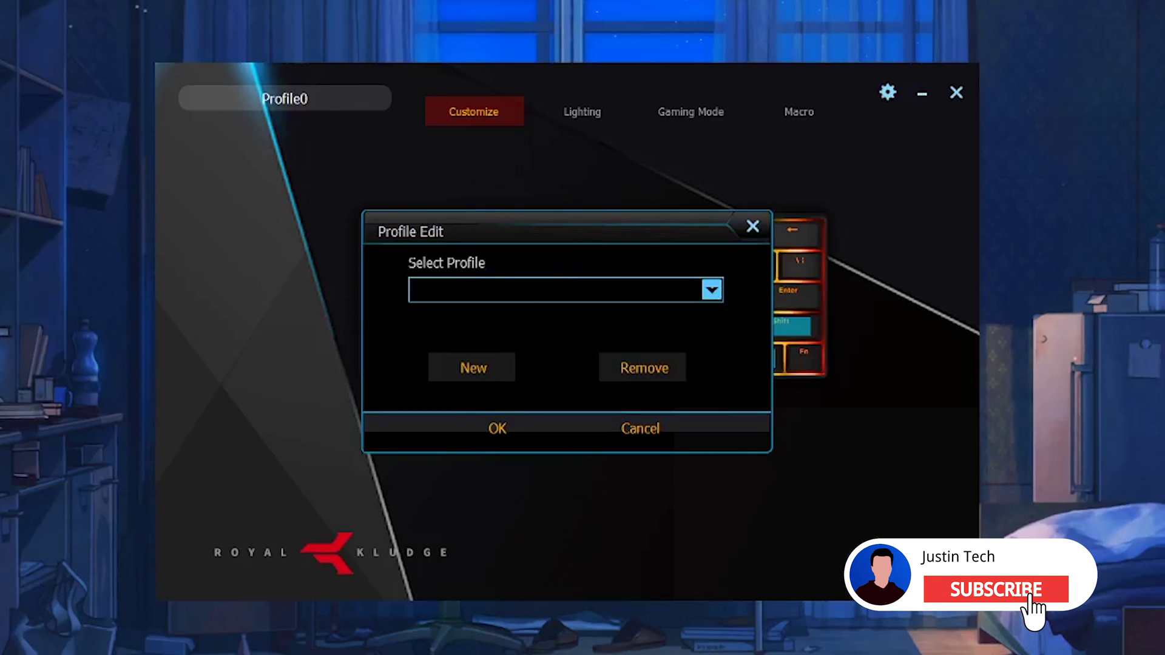
pyautogui.click(711, 290)
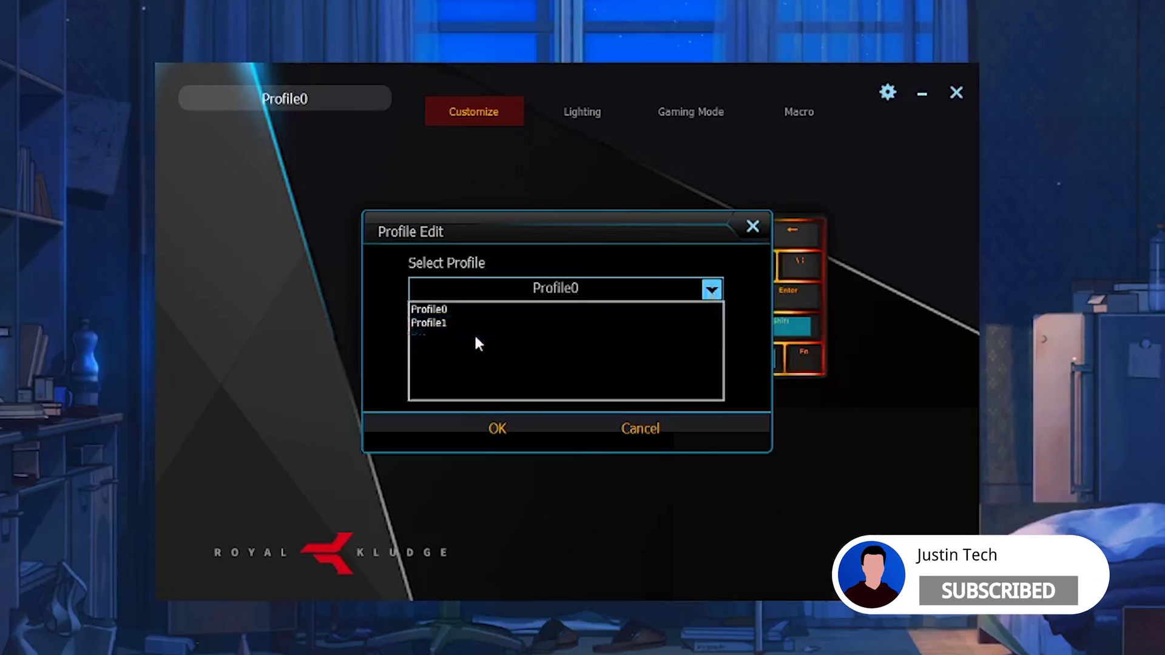
pyautogui.click(537, 337)
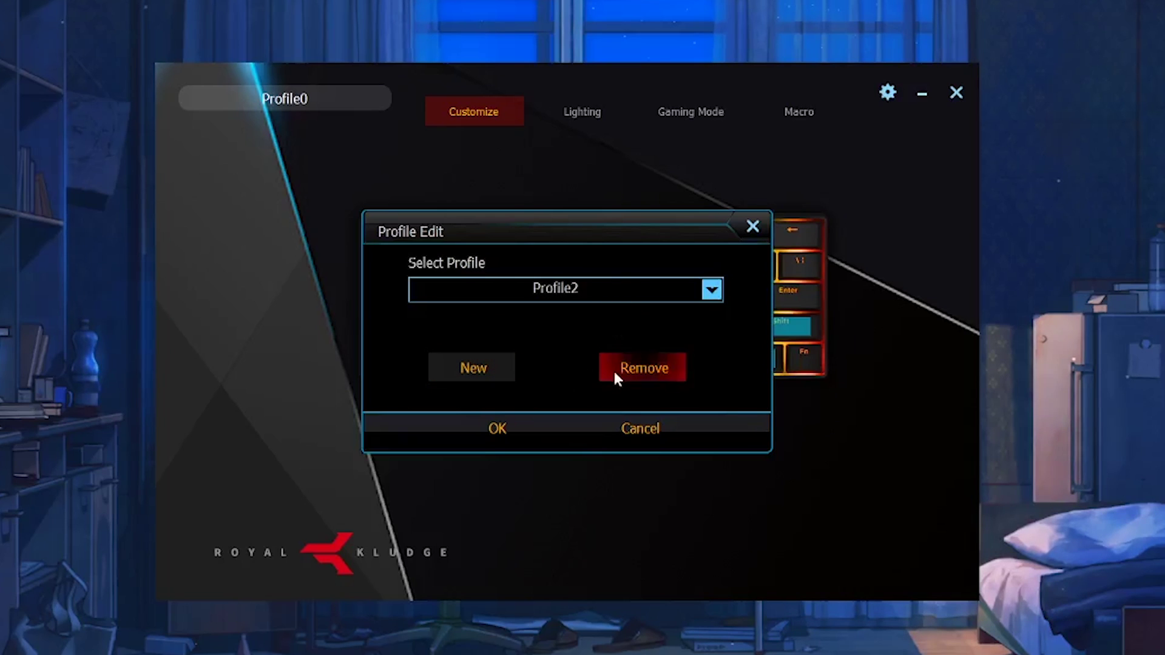
pyautogui.click(631, 367)
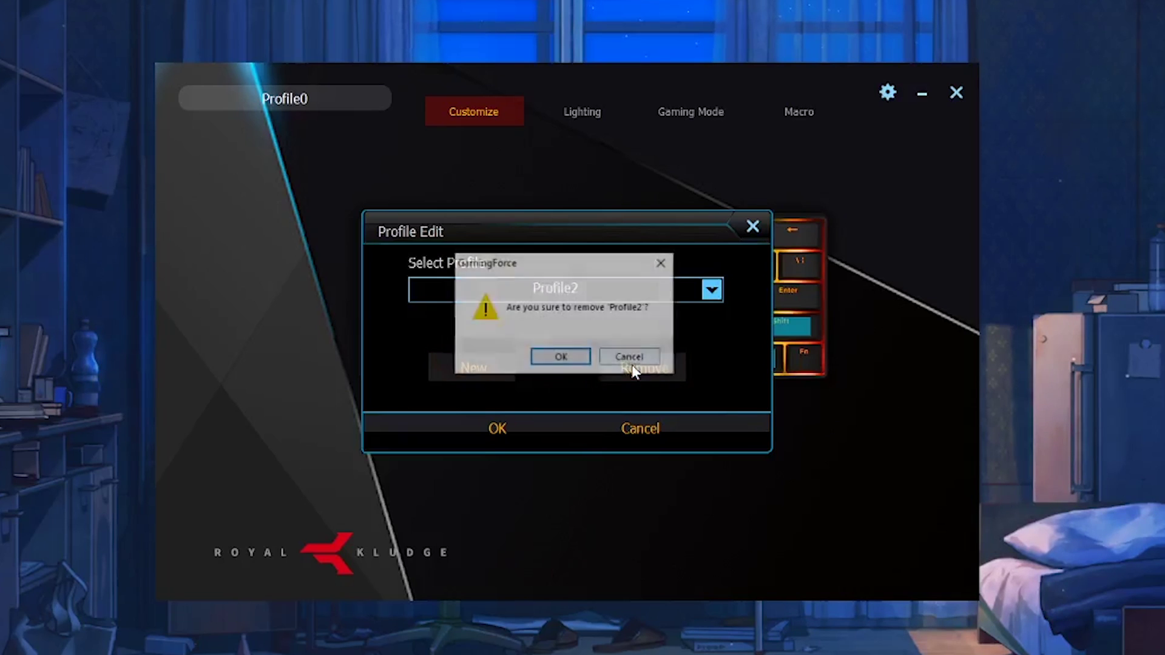
pyautogui.click(569, 358)
# Step: Create a new profile named 'new' and confirm it in Profile Edit
pyautogui.click(712, 290)
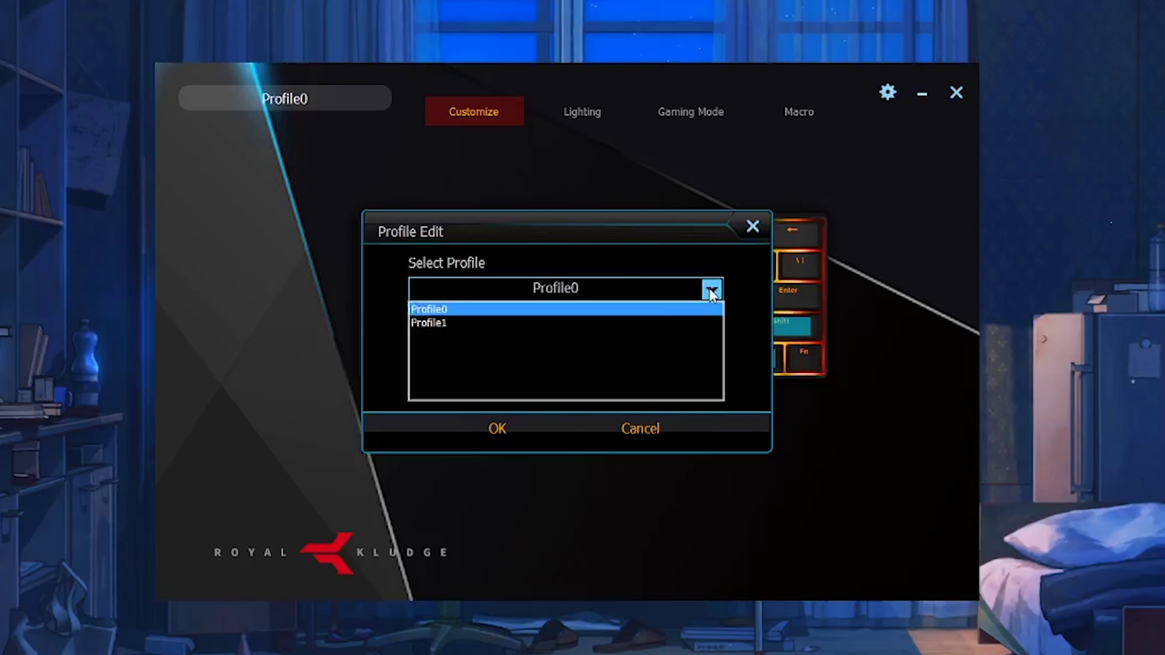
pyautogui.click(684, 294)
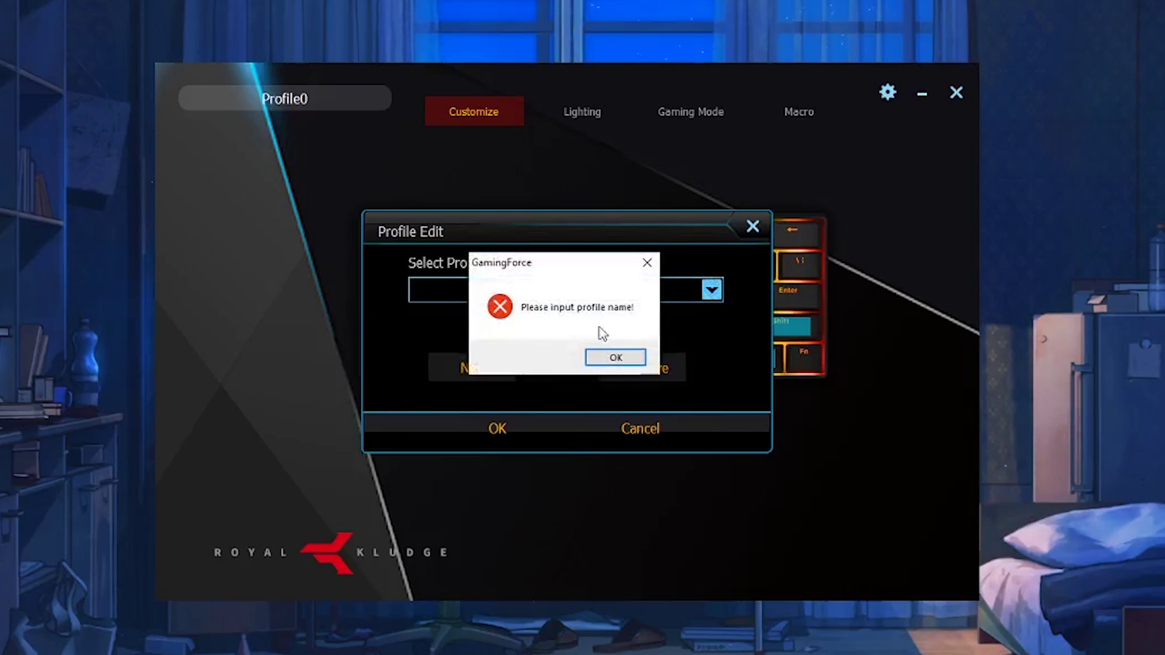
pyautogui.click(617, 356)
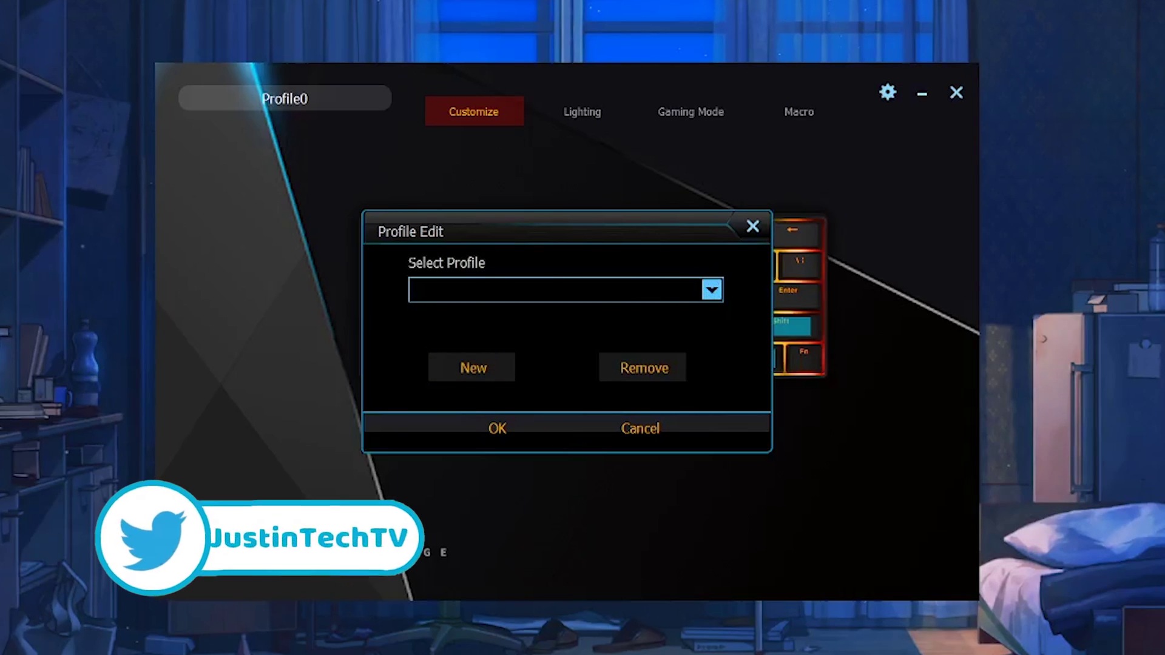
pyautogui.write('new')
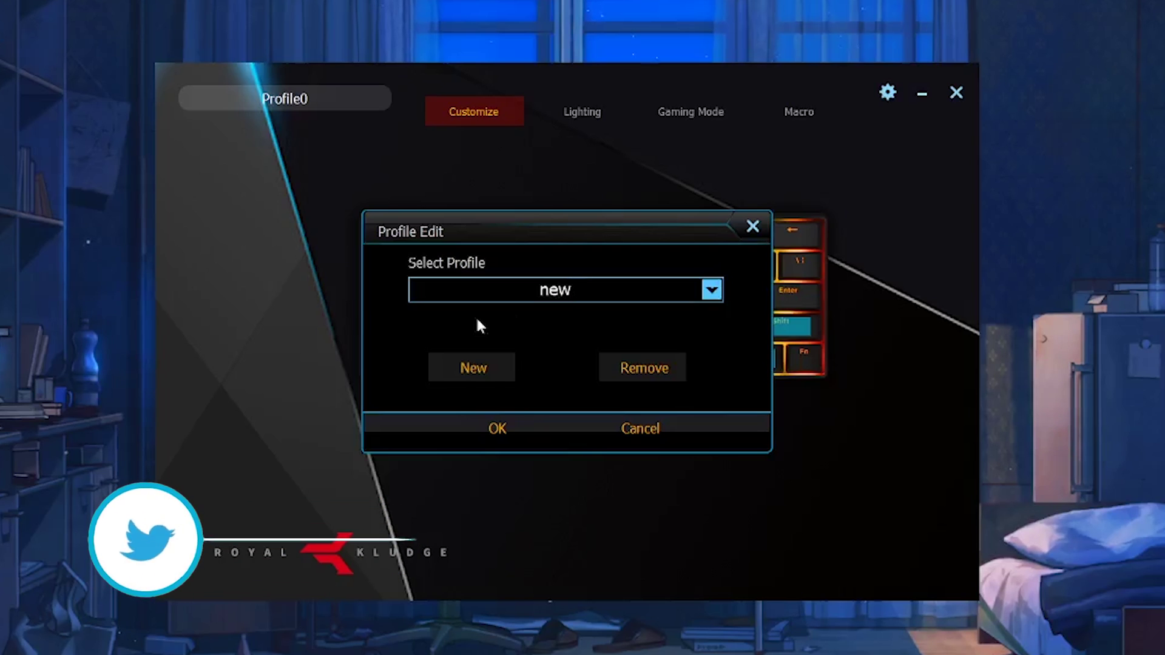
pyautogui.click(482, 370)
pyautogui.click(596, 362)
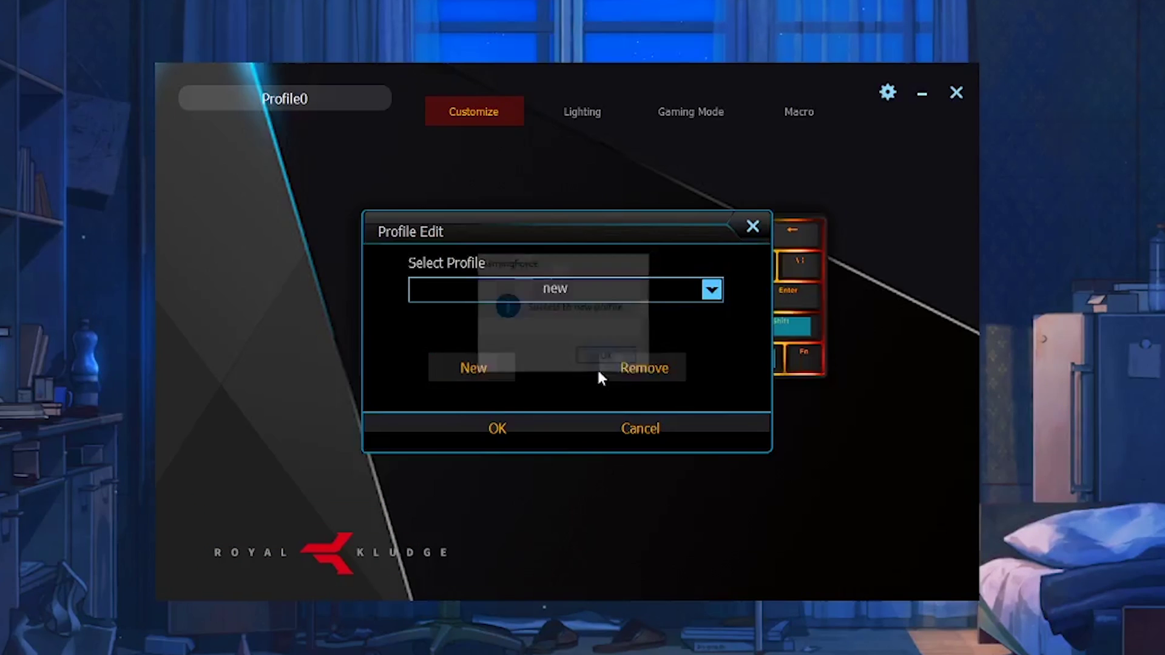
pyautogui.click(503, 433)
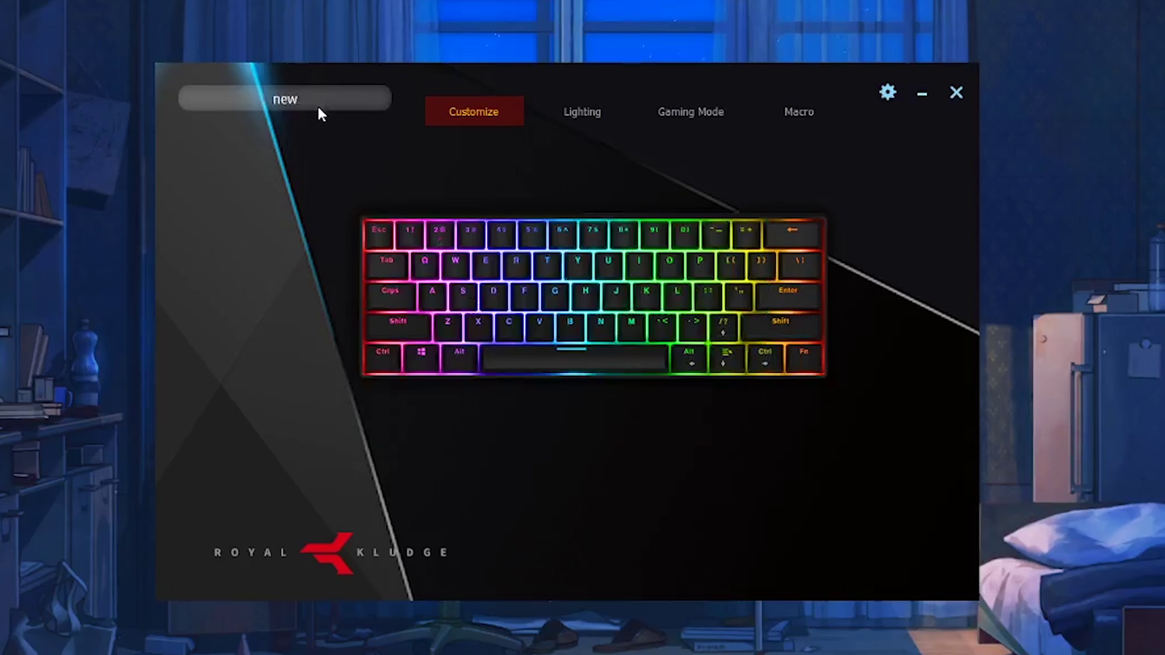
pyautogui.click(318, 107)
# Step: Close the profile editor and keep Esc on its default function
pyautogui.click(506, 429)
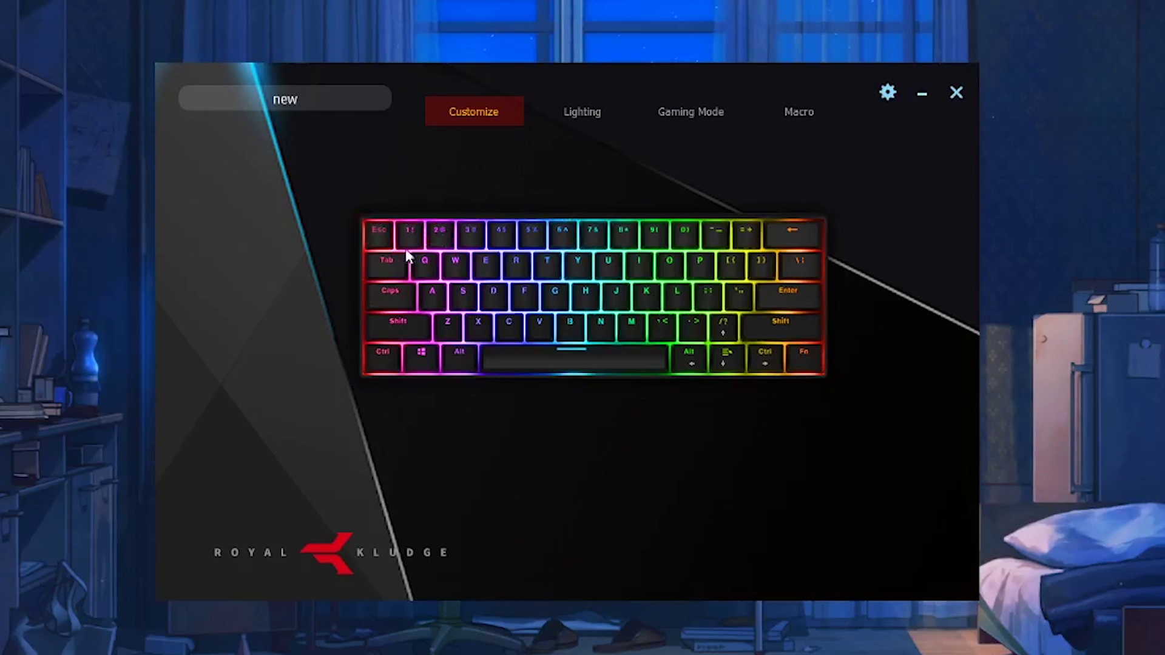
pyautogui.click(381, 228)
pyautogui.click(380, 226)
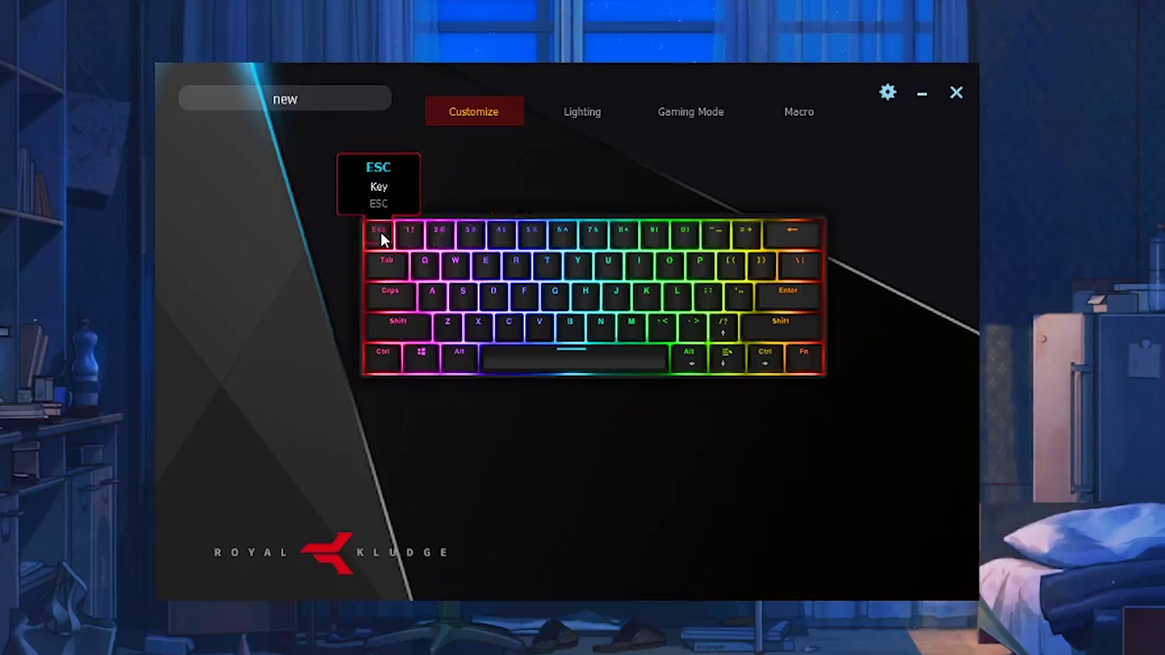
pyautogui.click(380, 232)
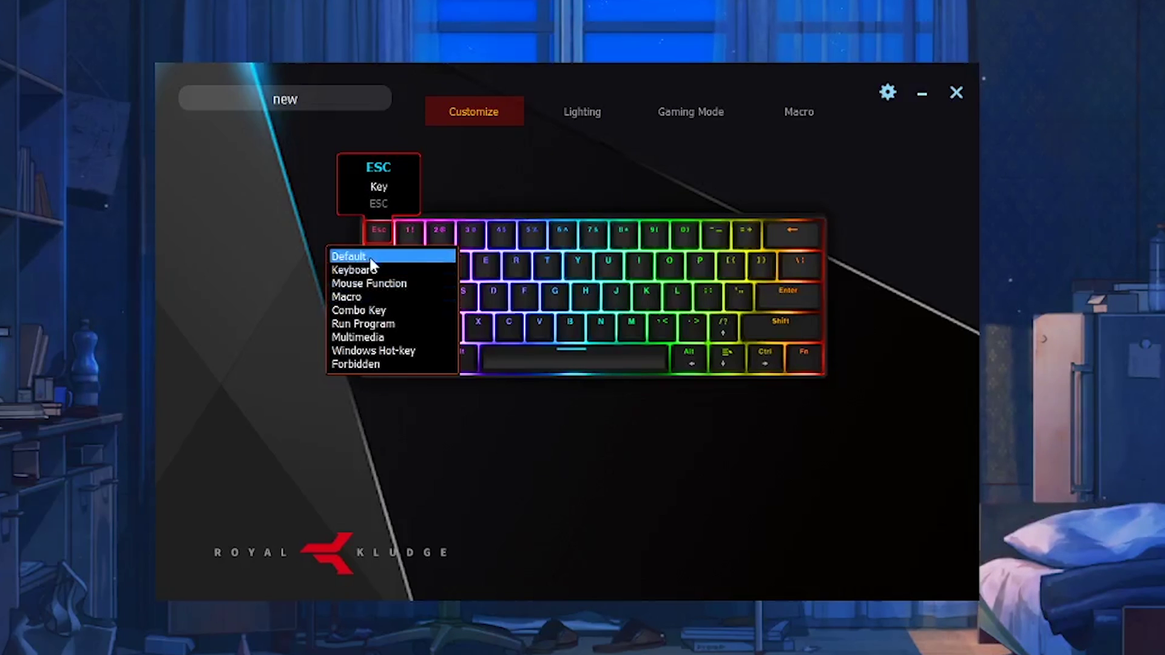
pyautogui.click(366, 257)
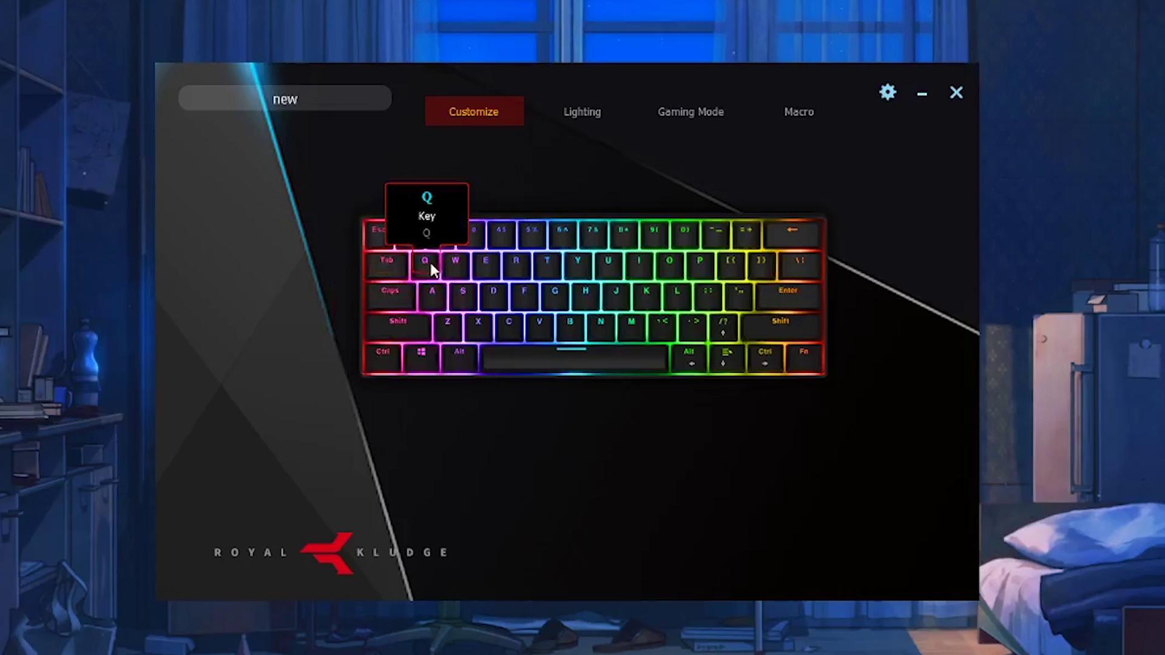
# Step: Remap Esc to the V key as a single-key replacement
pyautogui.click(376, 238)
pyautogui.click(378, 270)
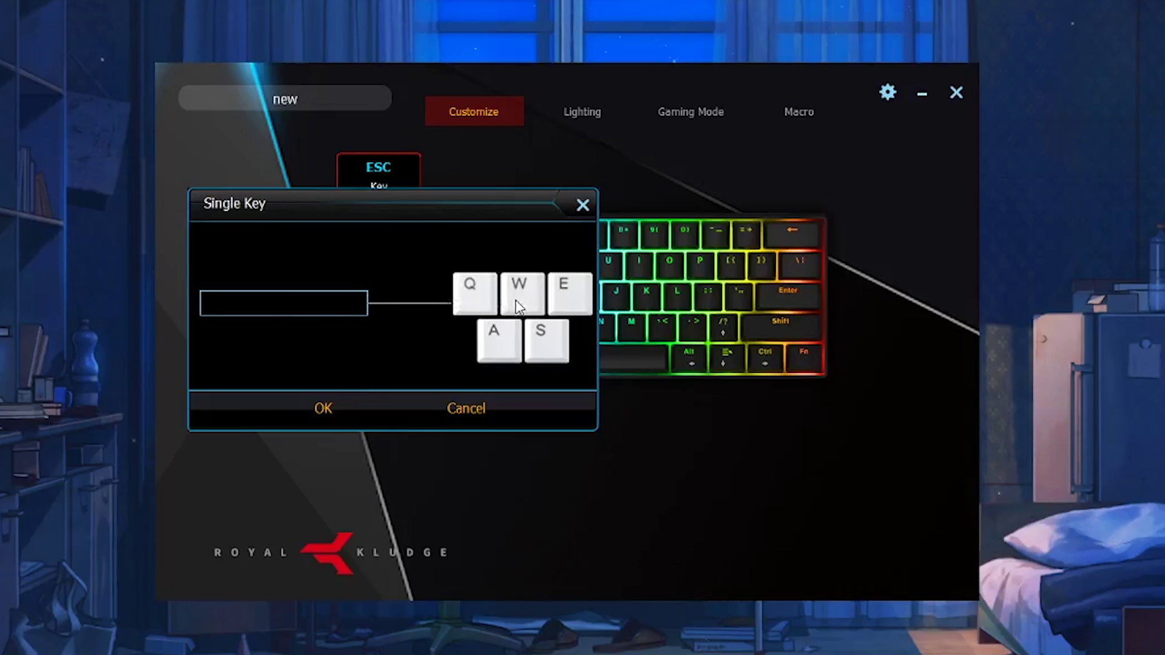
pyautogui.press('w')
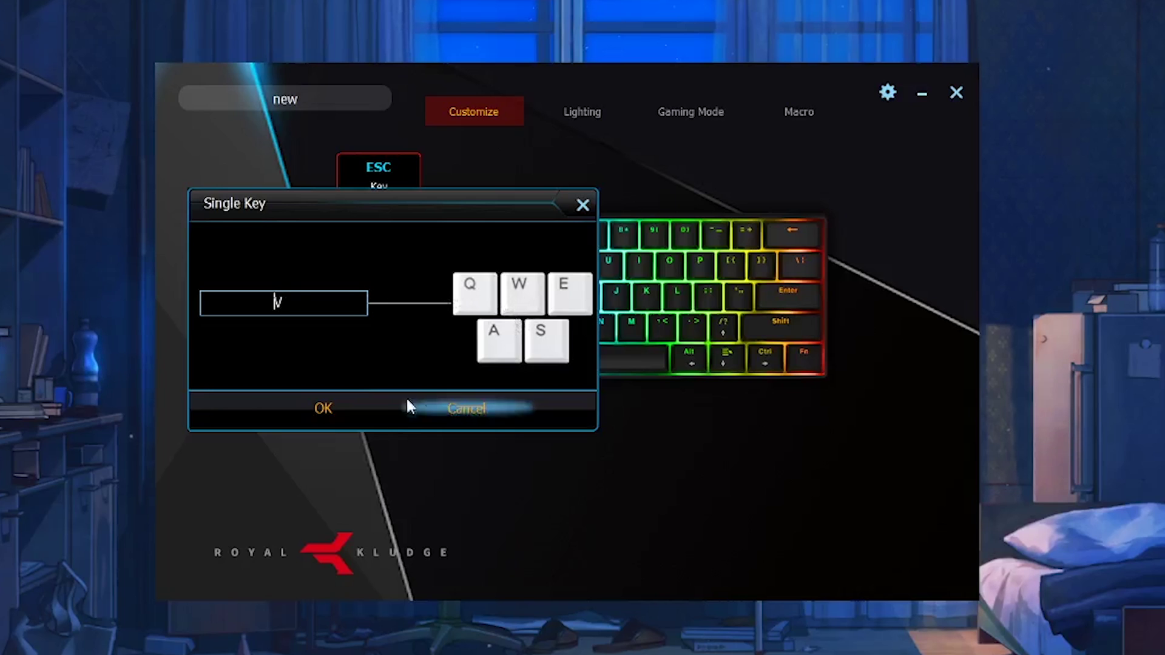
pyautogui.click(363, 408)
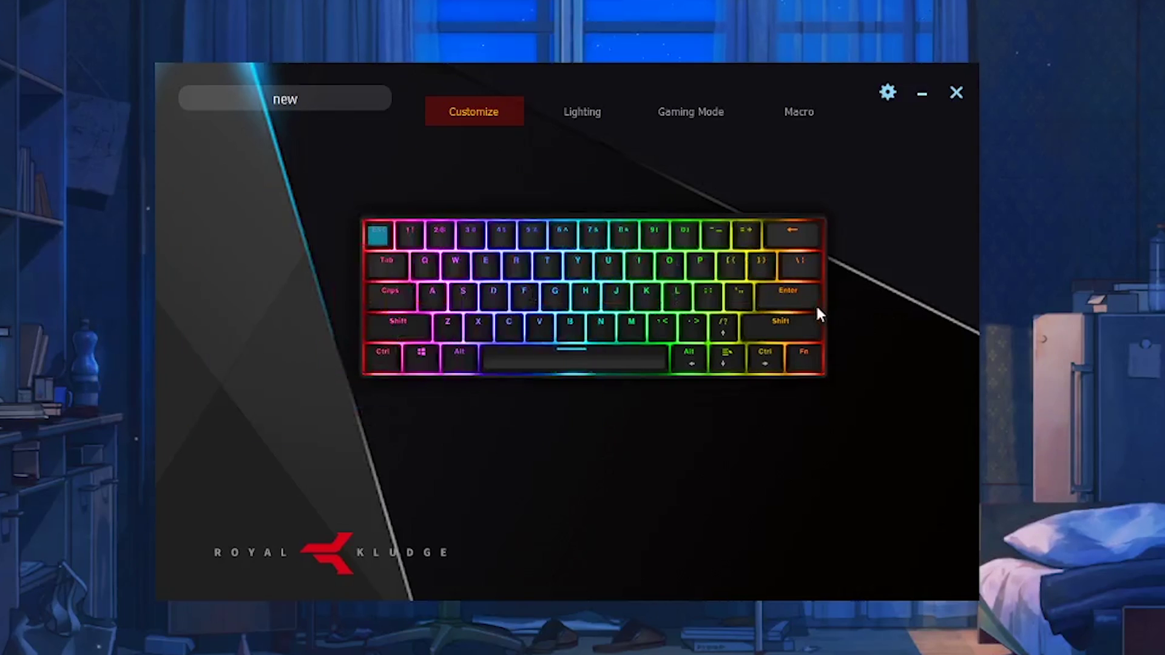
# Step: Cancel two further single-key remaps of Esc and reset it to Default
pyautogui.click(378, 236)
pyautogui.click(401, 268)
pyautogui.click(449, 407)
pyautogui.click(380, 237)
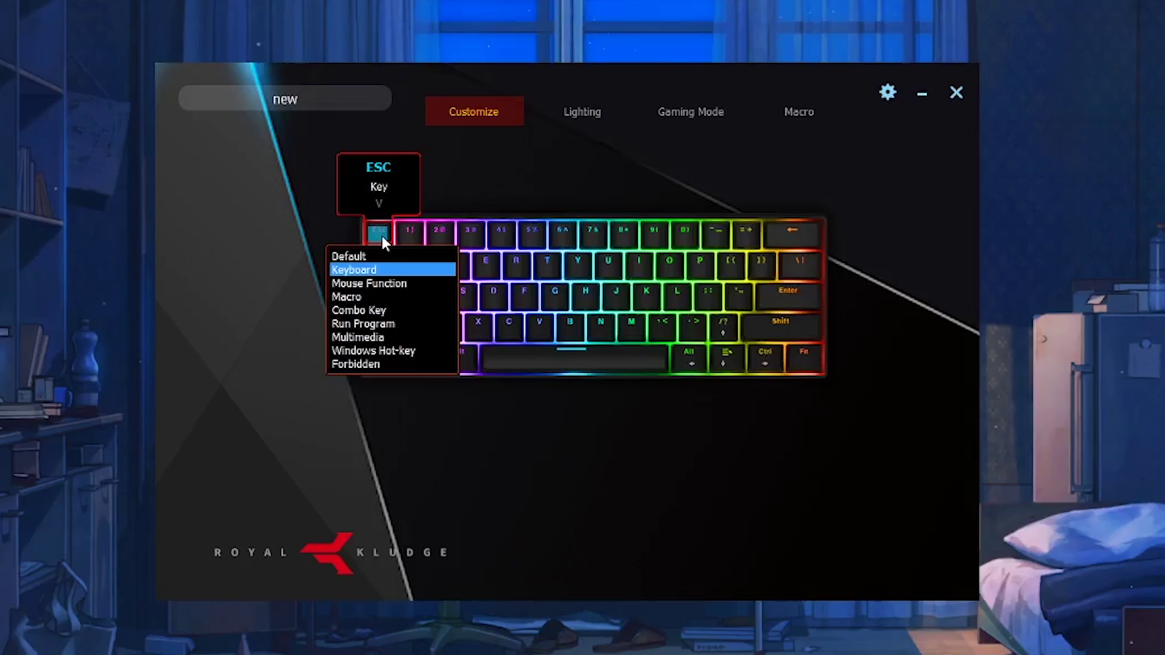
pyautogui.click(370, 270)
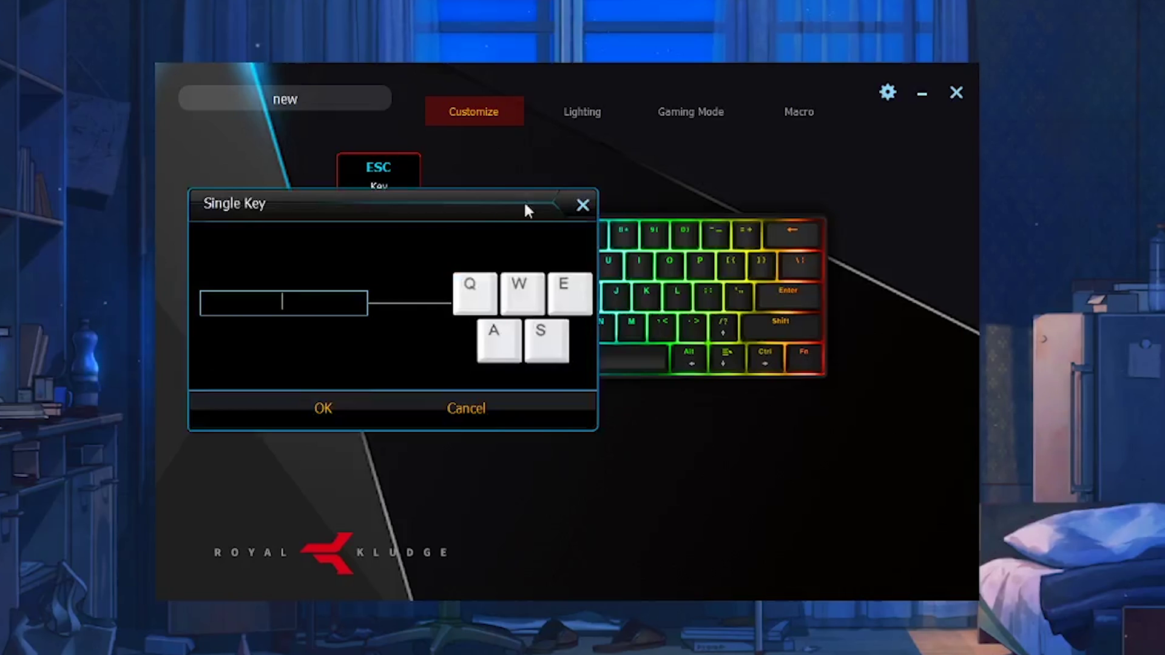
pyautogui.click(445, 406)
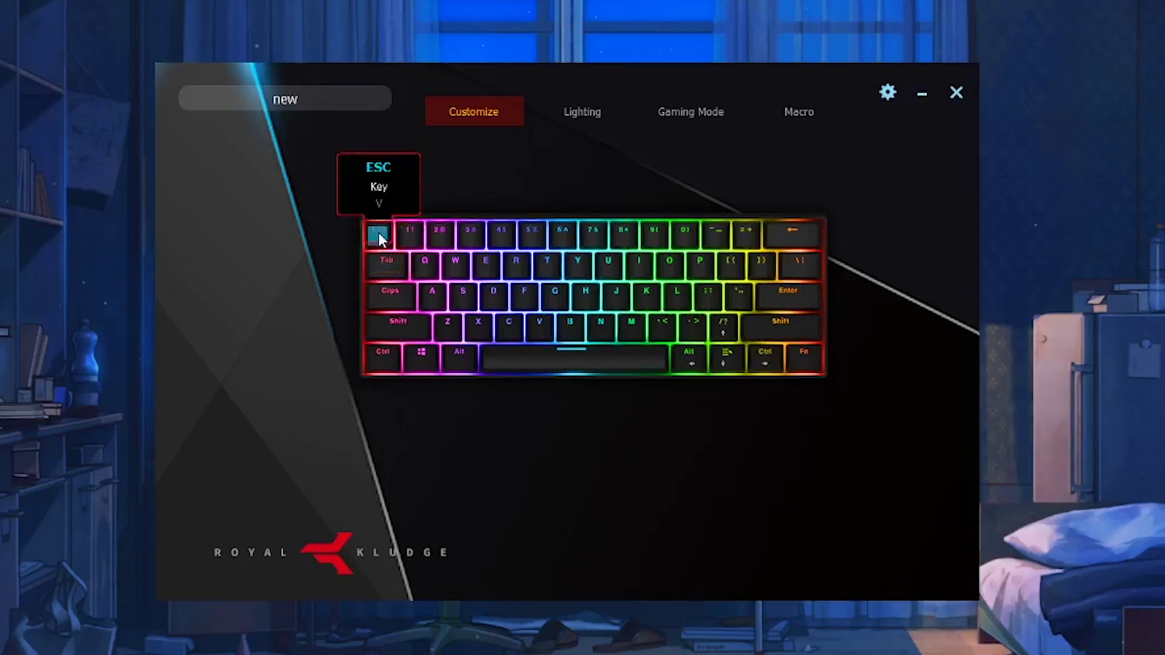
pyautogui.click(380, 236)
pyautogui.click(370, 255)
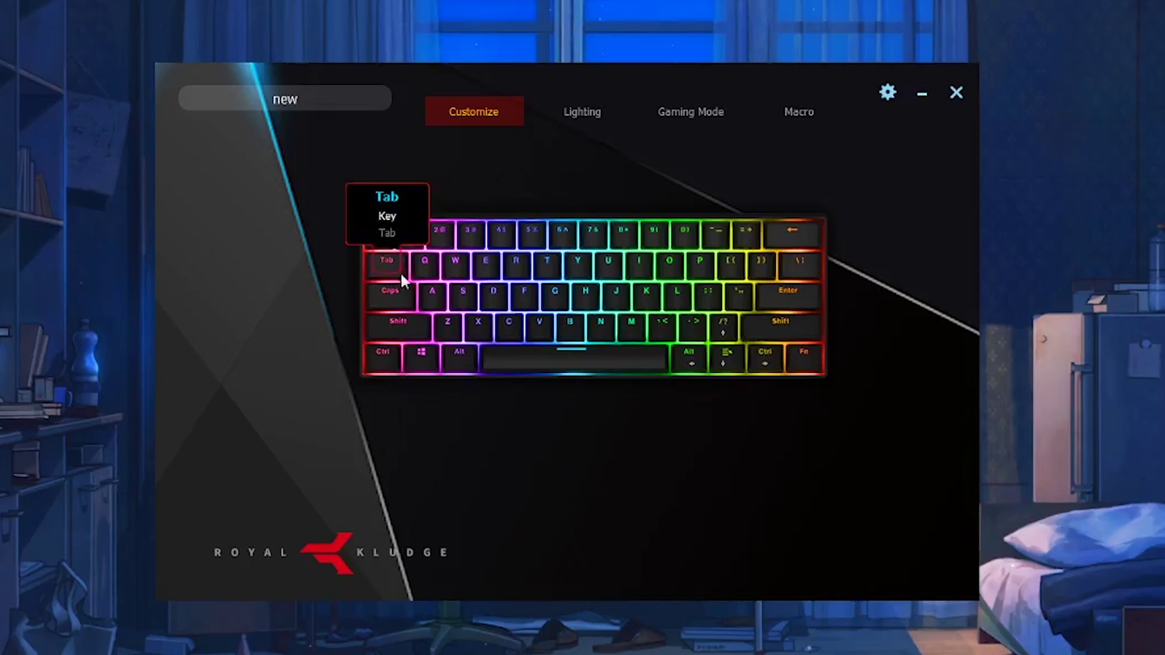
pyautogui.click(409, 233)
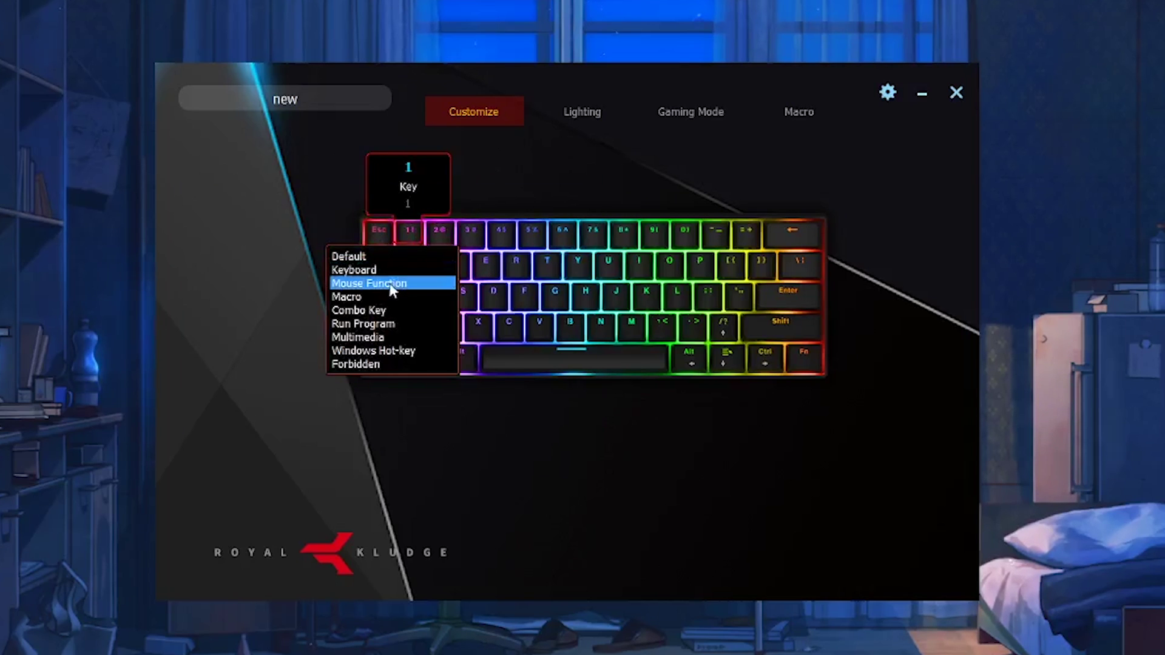
# Step: Assign Esc the mouse function Left Click
pyautogui.click(392, 284)
pyautogui.click(529, 280)
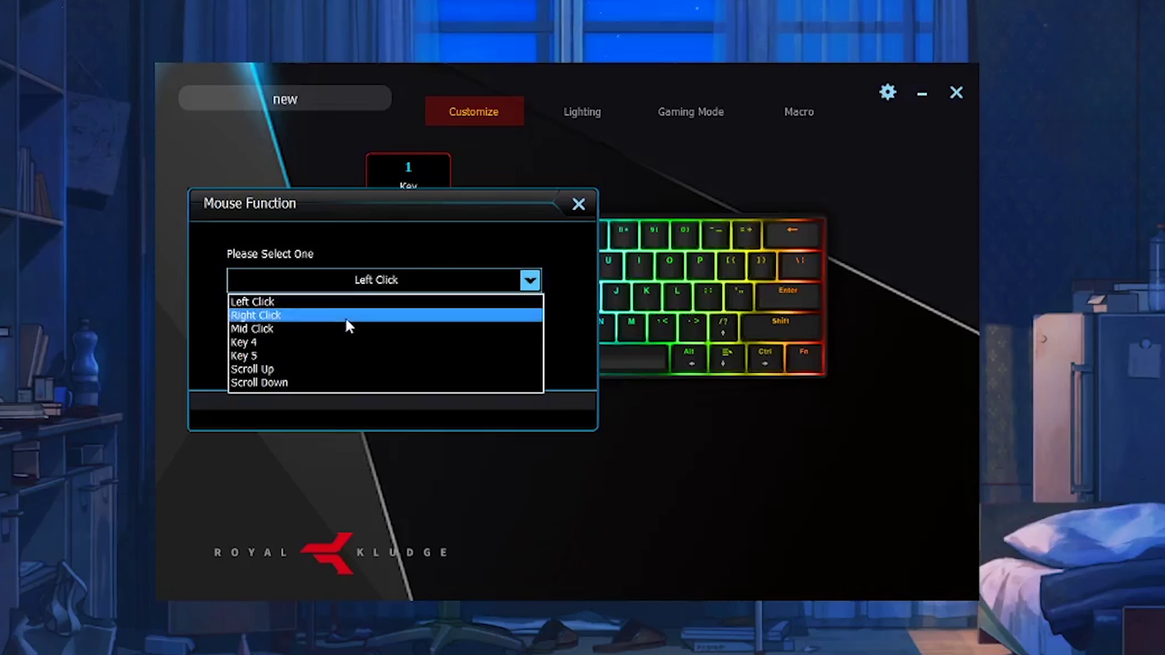
pyautogui.click(459, 253)
pyautogui.click(375, 284)
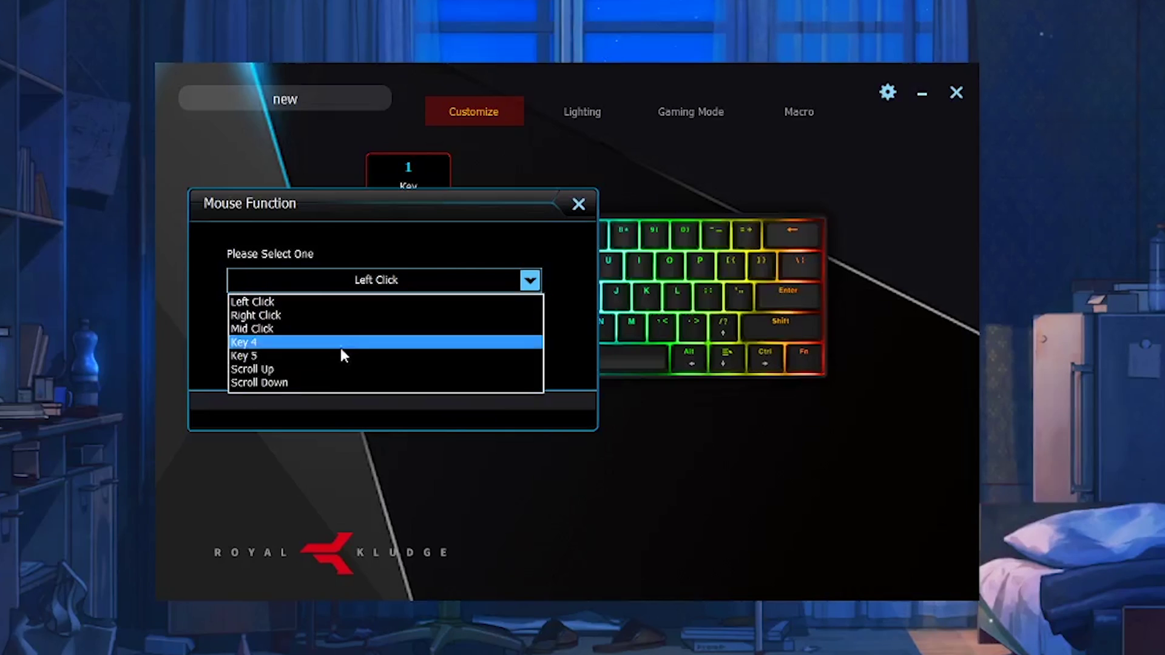
pyautogui.click(405, 225)
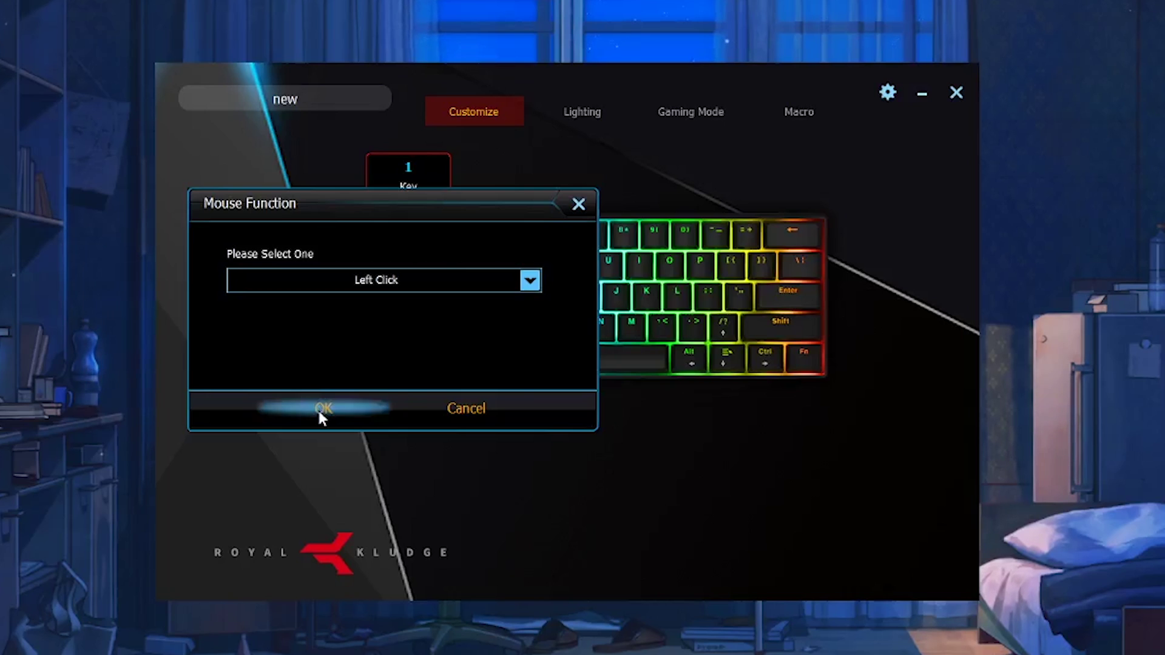
pyautogui.click(322, 410)
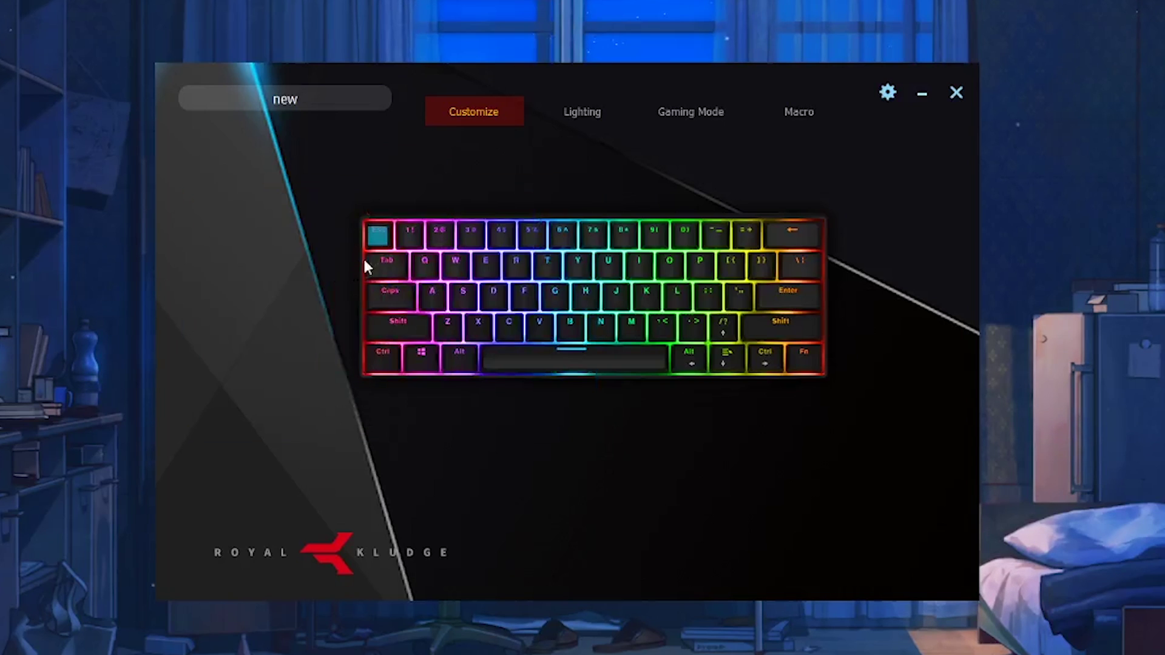
# Step: Assign Esc the combo key C+C+Z
pyautogui.click(378, 235)
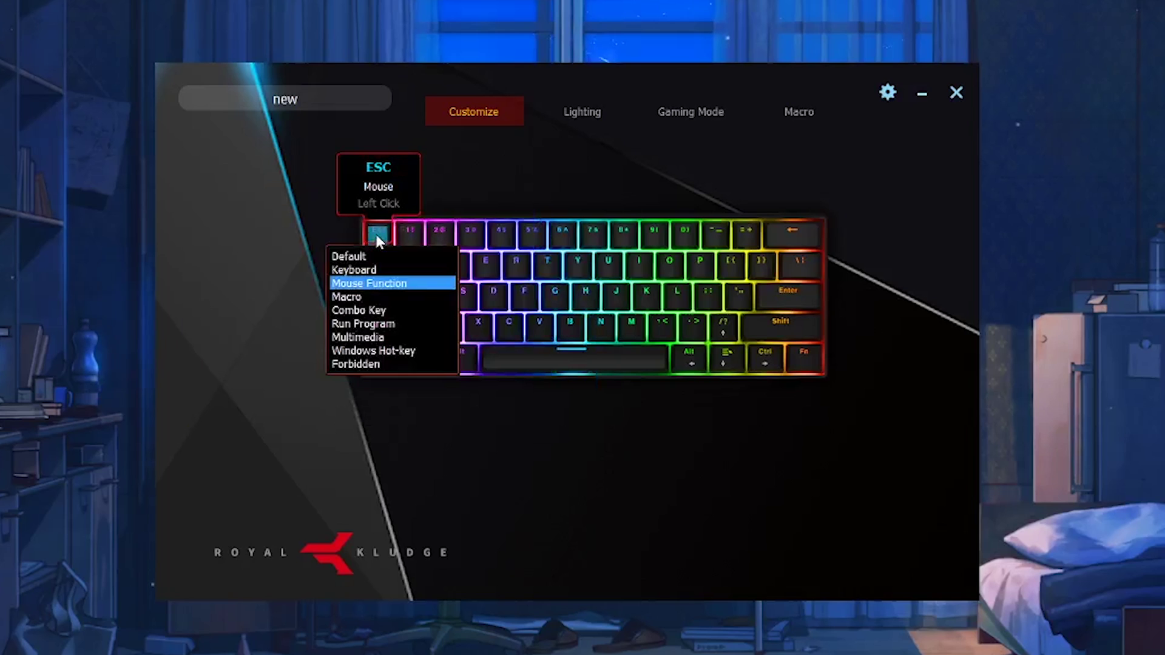
pyautogui.click(386, 307)
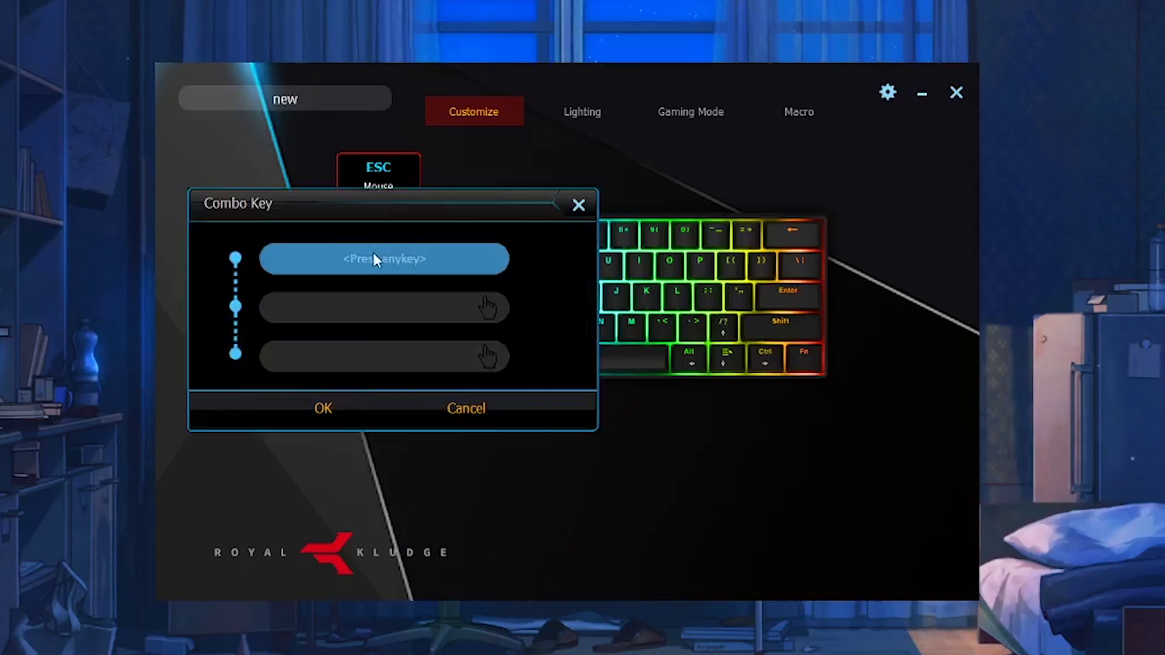
pyautogui.press('c')
pyautogui.click(423, 302)
pyautogui.press('c')
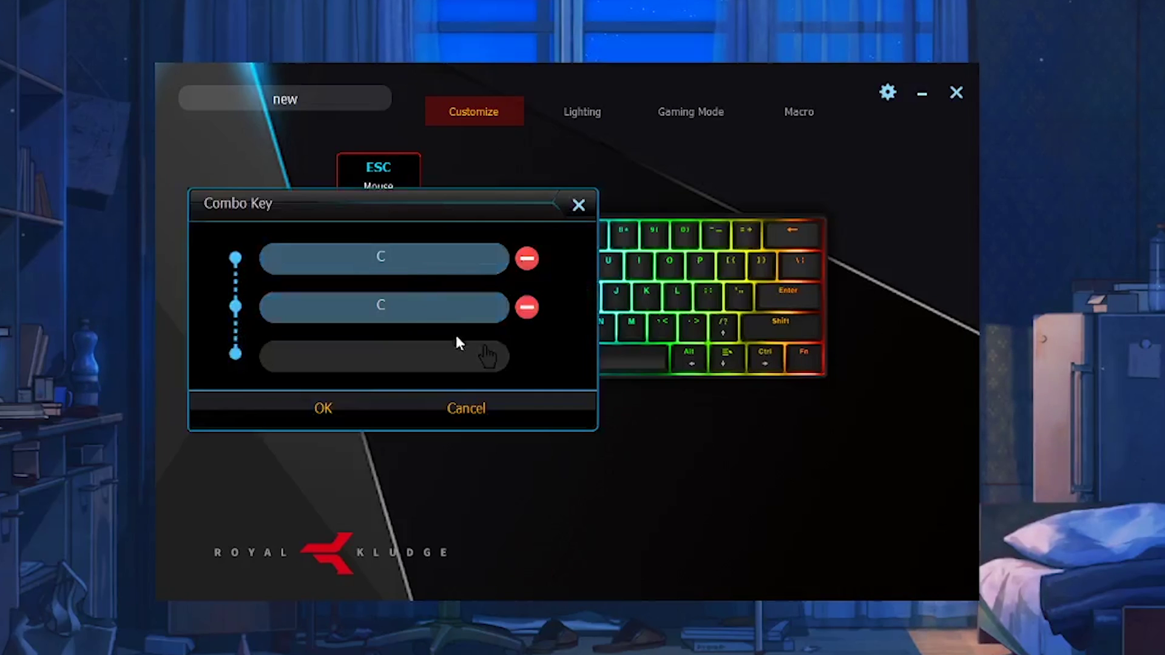
pyautogui.click(436, 356)
pyautogui.press('z')
pyautogui.click(346, 419)
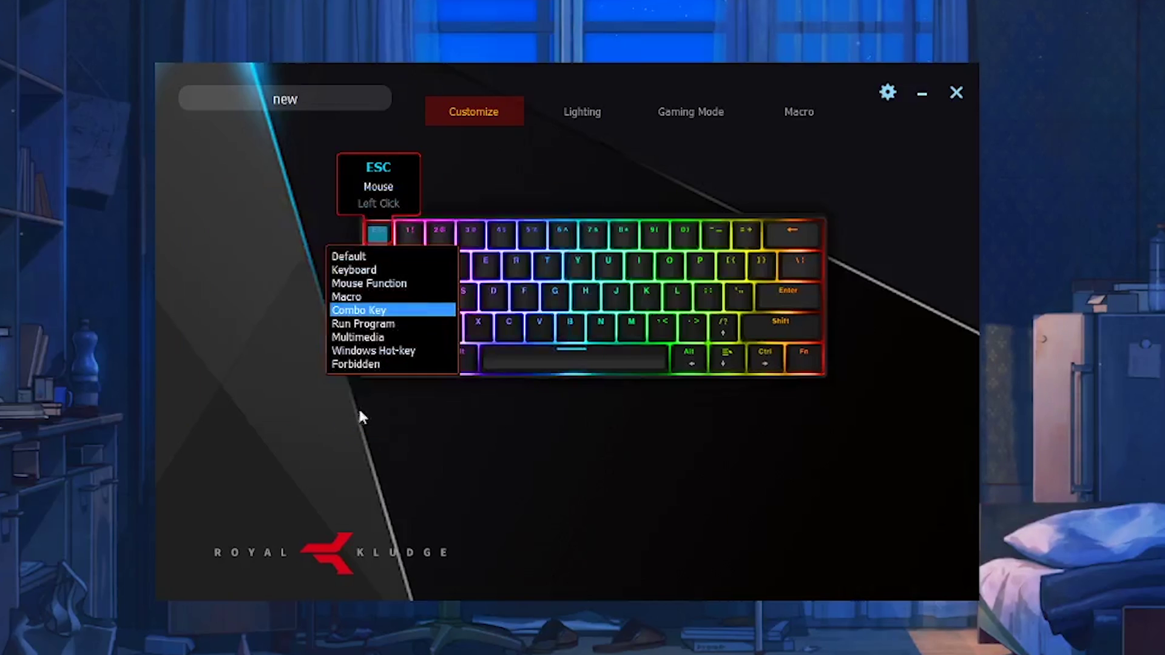
# Step: Reset Esc to its default function
pyautogui.click(380, 239)
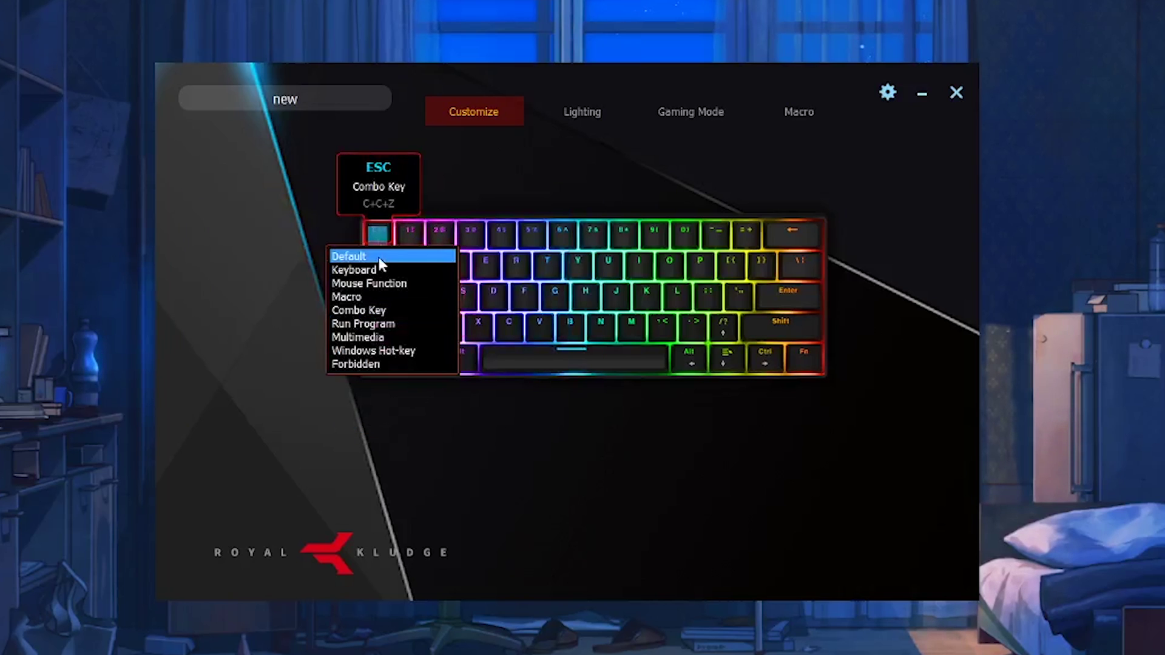
pyautogui.click(378, 257)
pyautogui.click(380, 229)
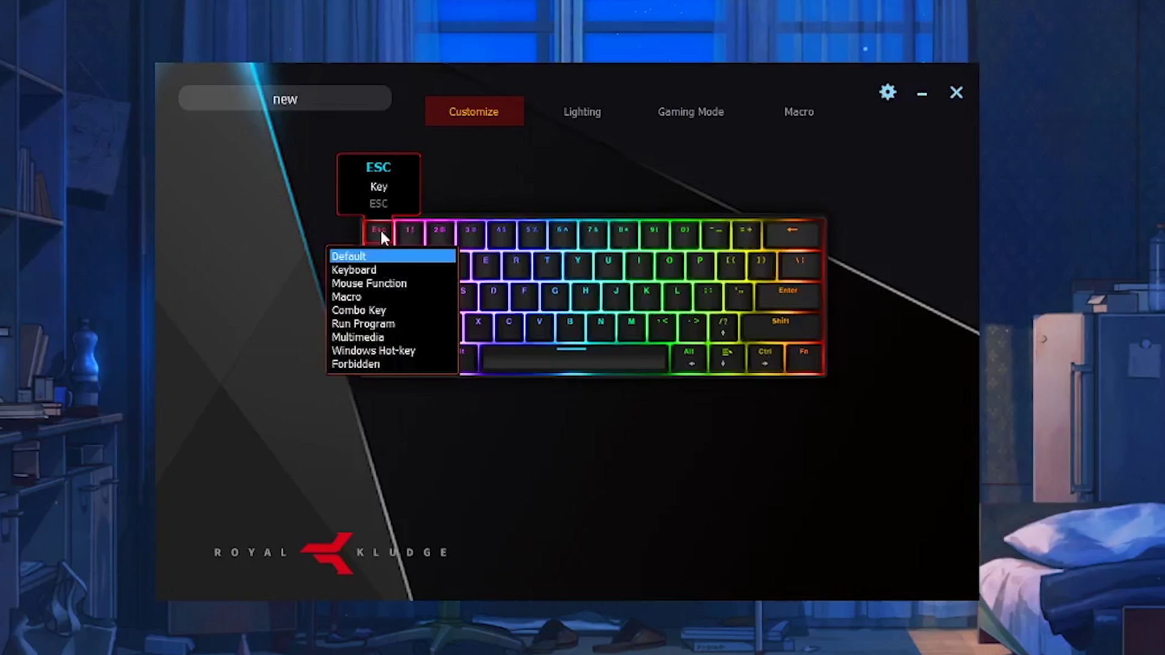
# Step: Set Esc to Run Program Rockstar-Games-Launcher.exe from D:\Downloads
pyautogui.click(416, 326)
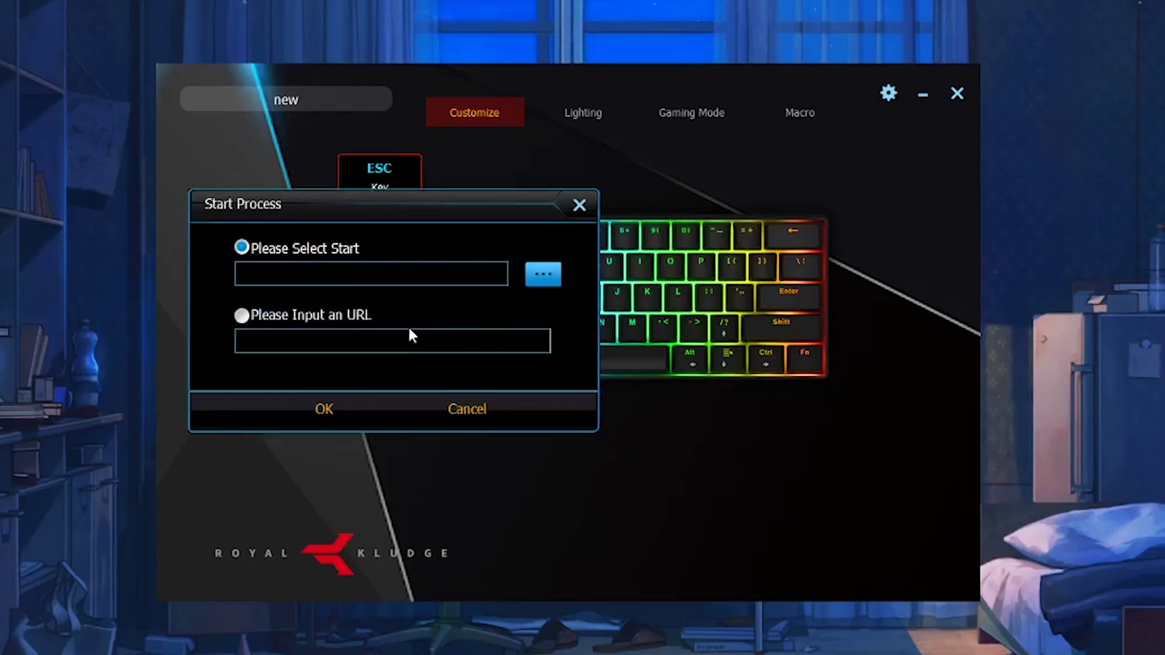
pyautogui.click(542, 284)
pyautogui.scroll(-15, 450, 425)
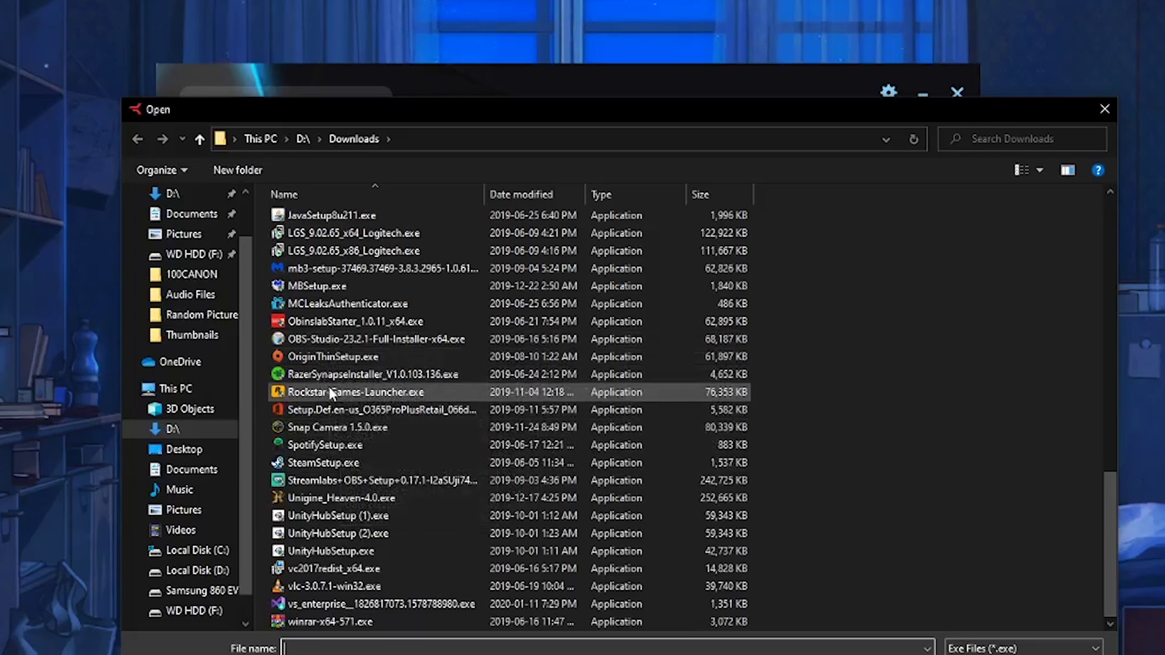
pyautogui.doubleClick(332, 393)
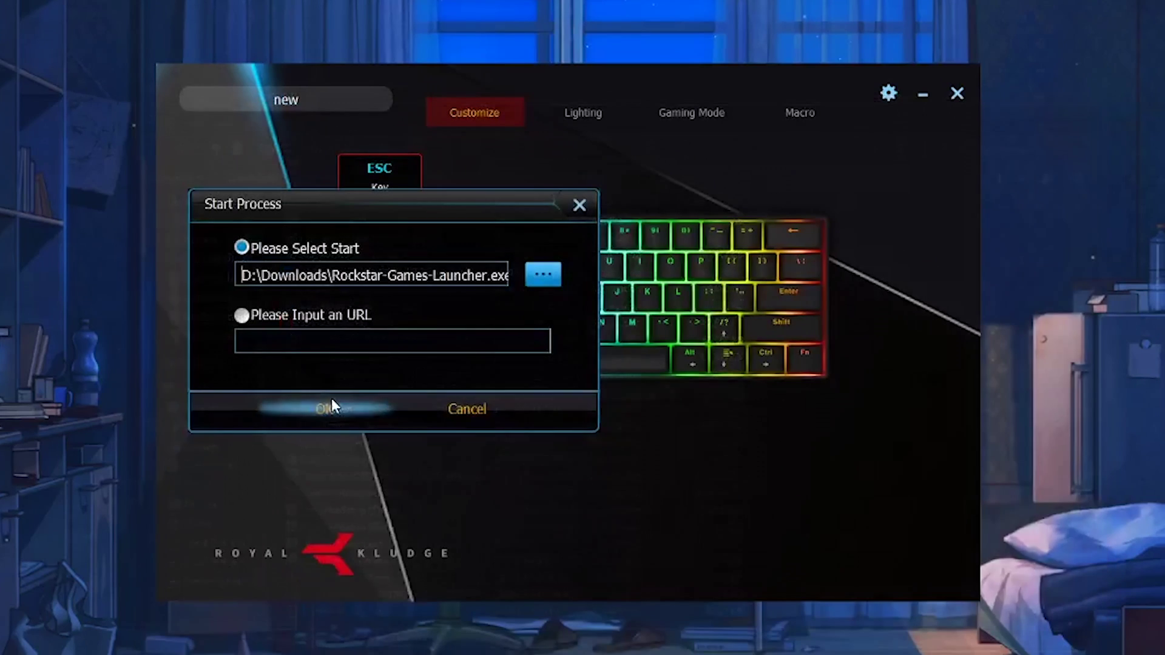
pyautogui.click(324, 405)
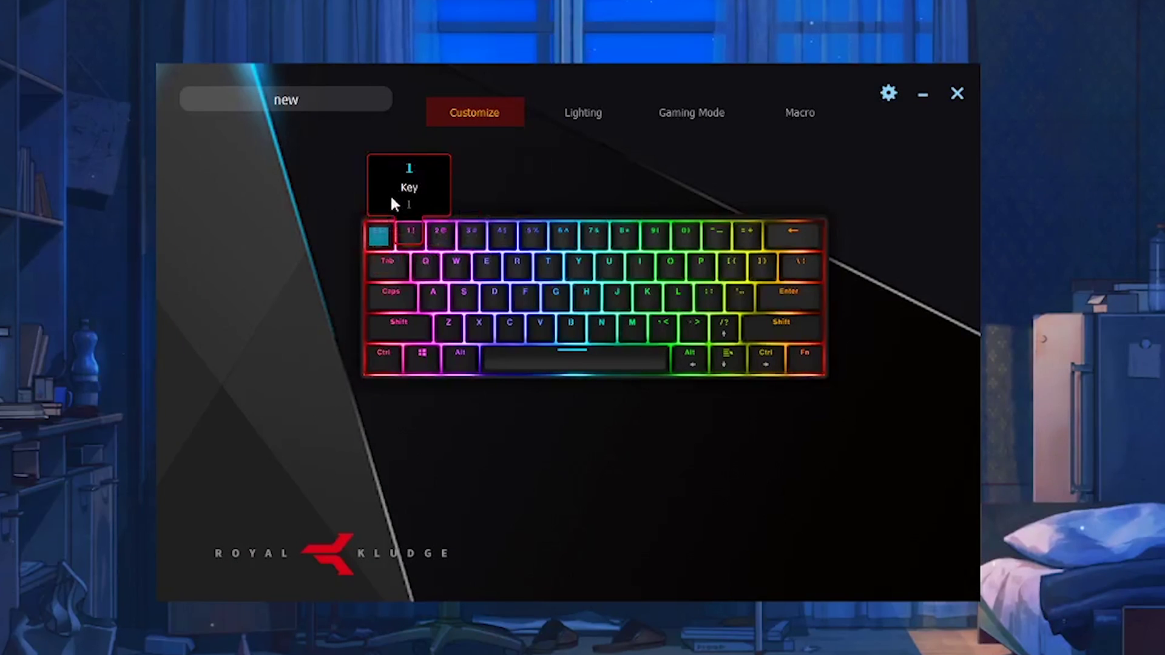
pyautogui.click(380, 237)
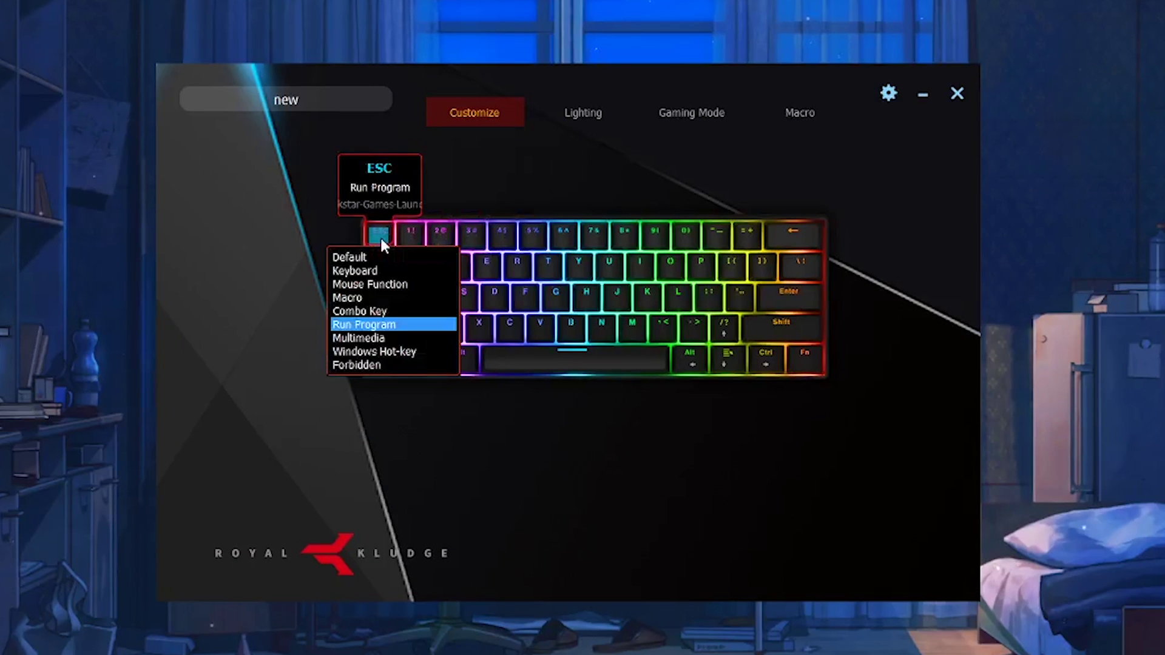
pyautogui.click(364, 324)
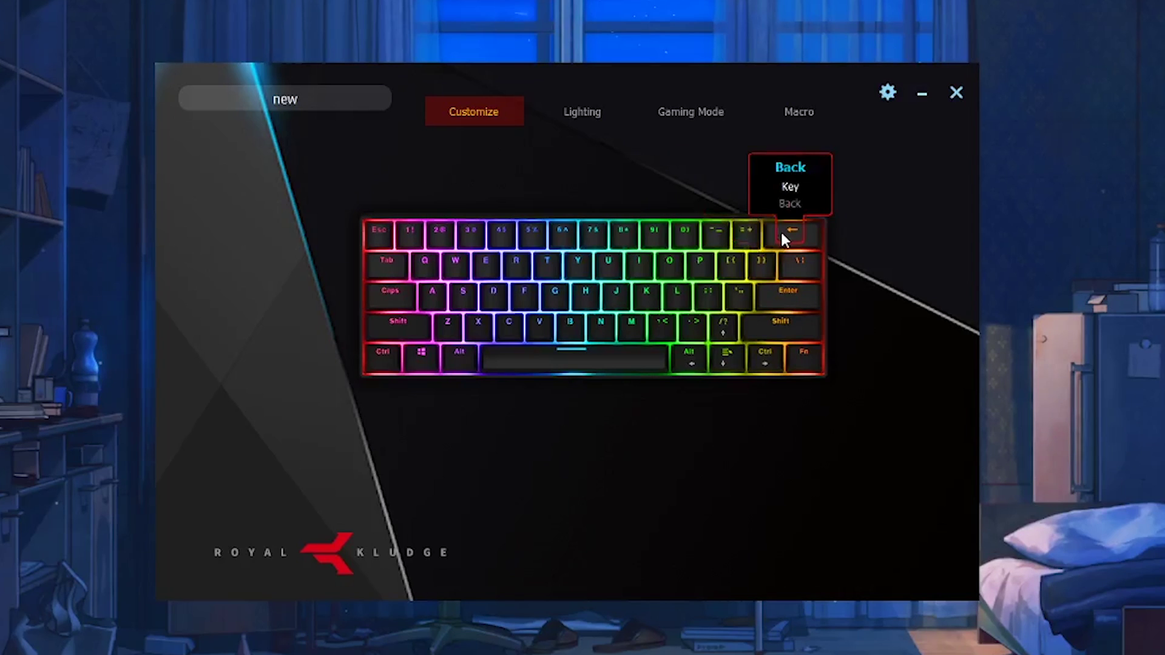
# Step: Assign the =+ key the multimedia function Vol+
pyautogui.click(744, 235)
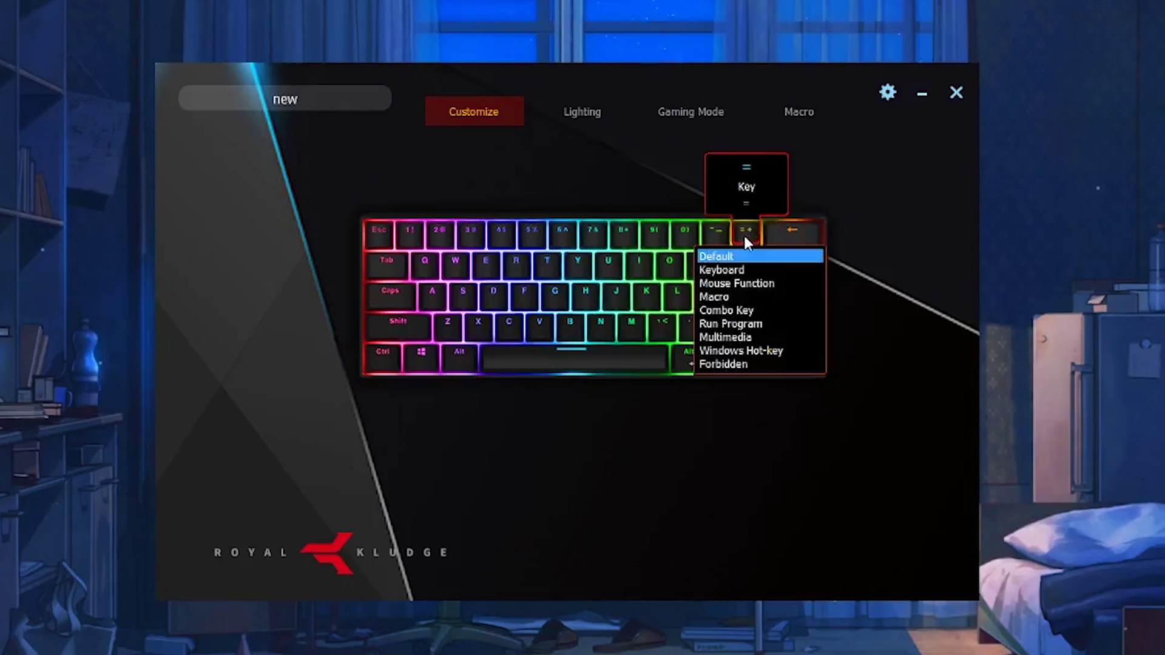
pyautogui.click(759, 338)
pyautogui.click(674, 282)
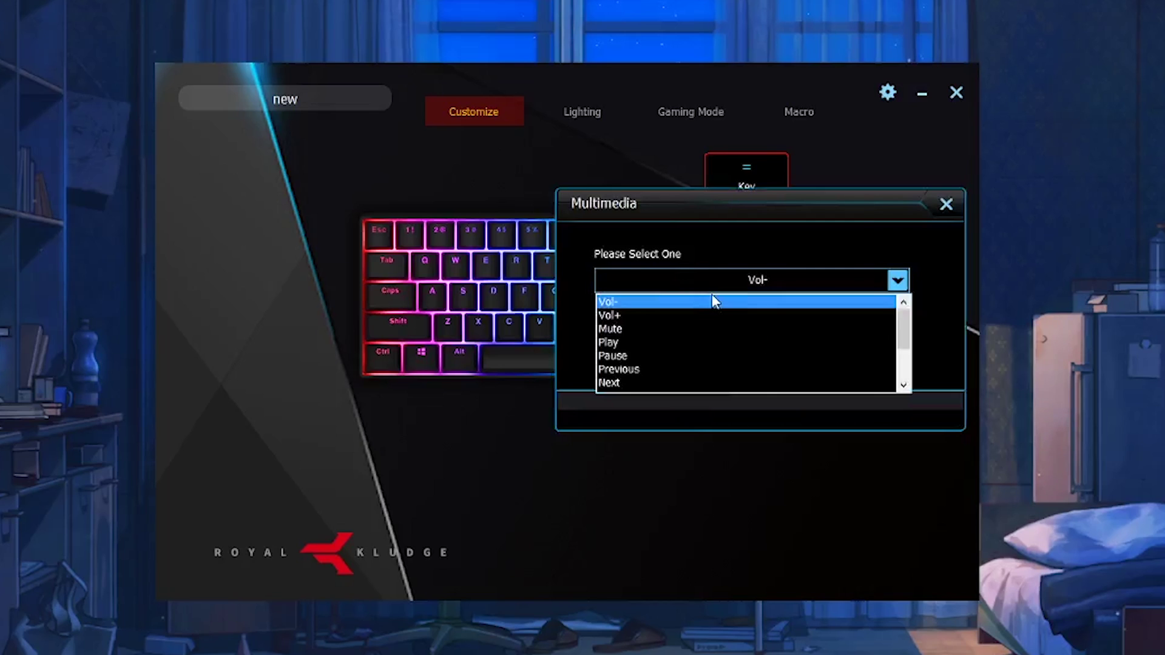
pyautogui.click(683, 315)
pyautogui.click(702, 406)
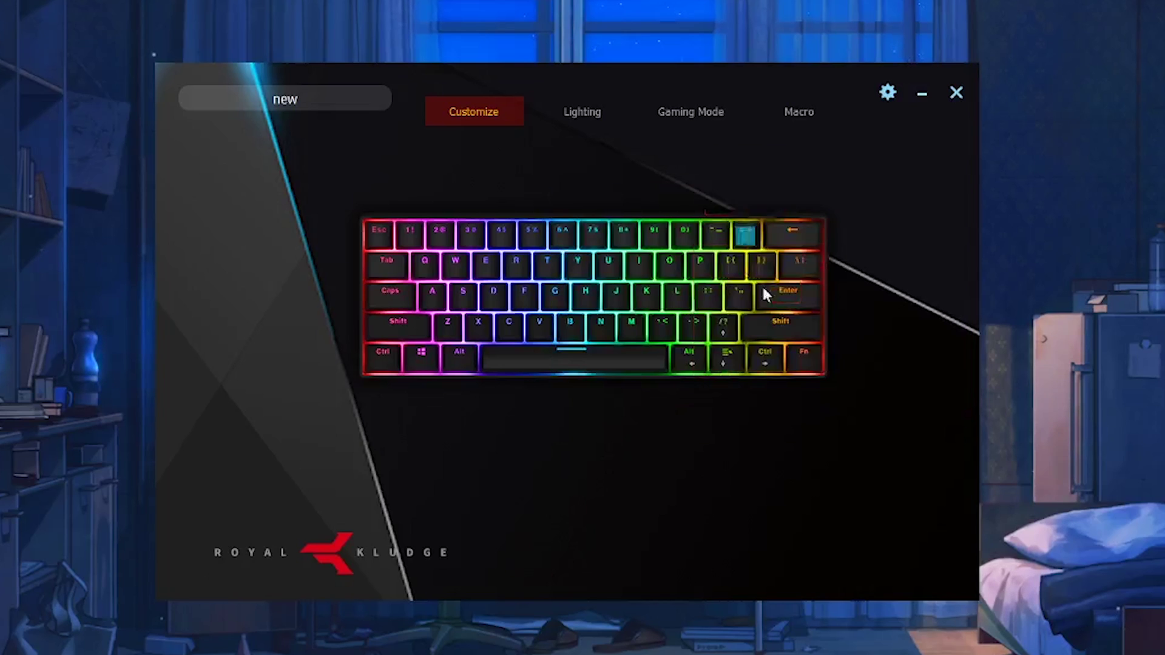
# Step: Try Vol+ on the -_ key, then reset it to Default
pyautogui.click(713, 232)
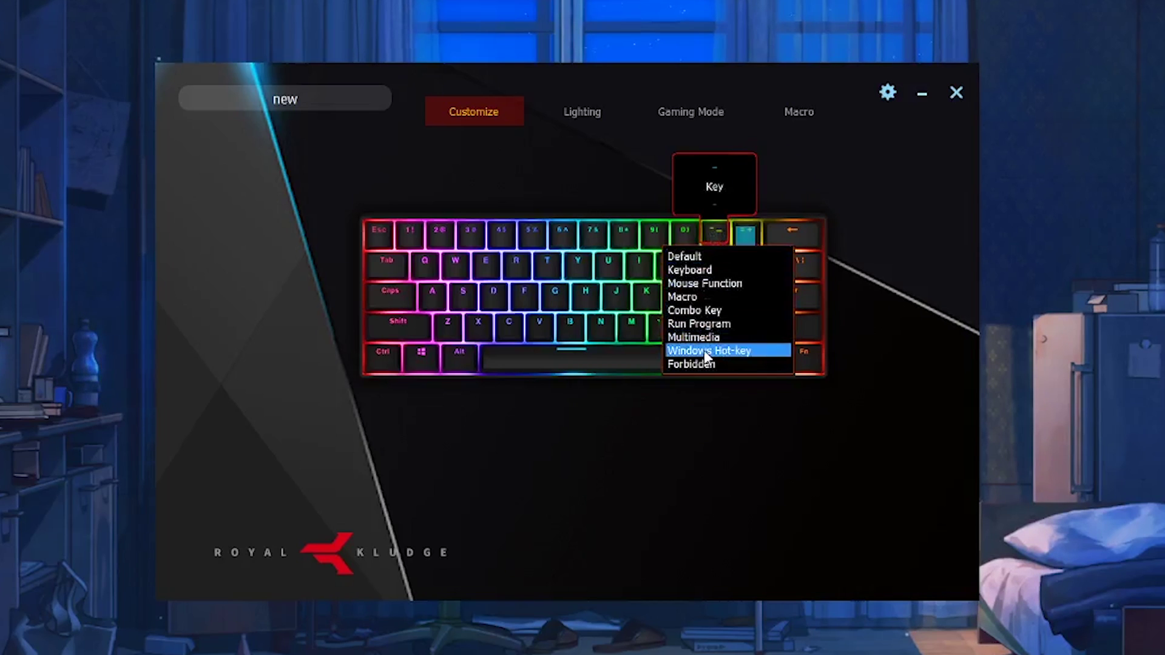
pyautogui.click(713, 337)
pyautogui.click(708, 276)
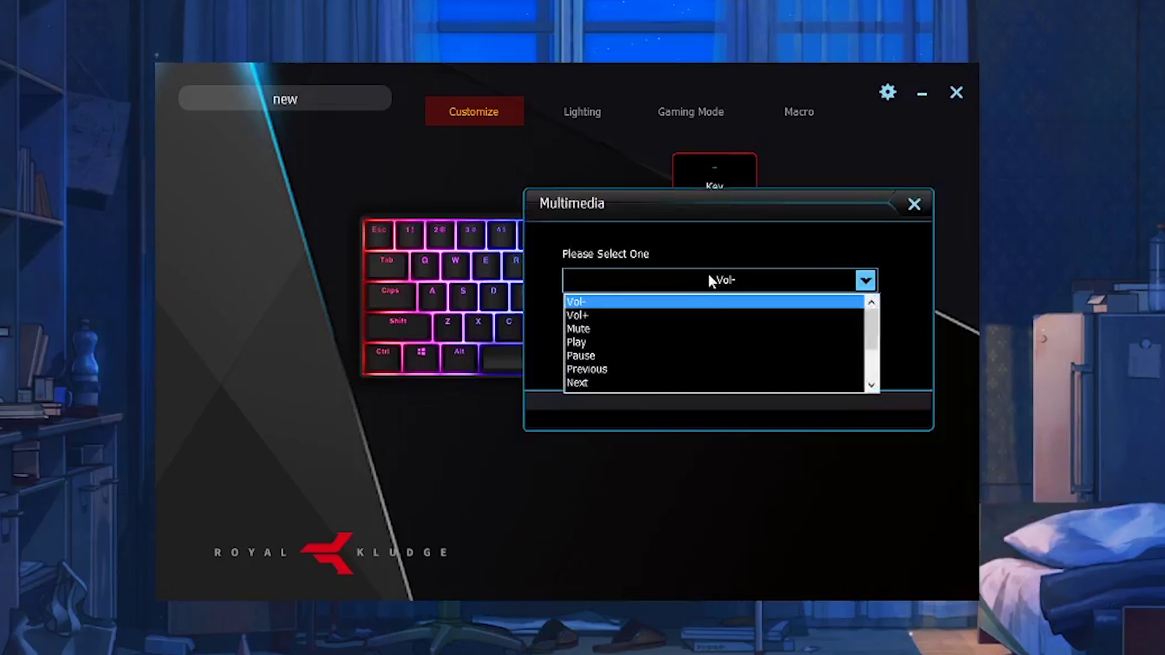
pyautogui.click(654, 315)
pyautogui.click(657, 405)
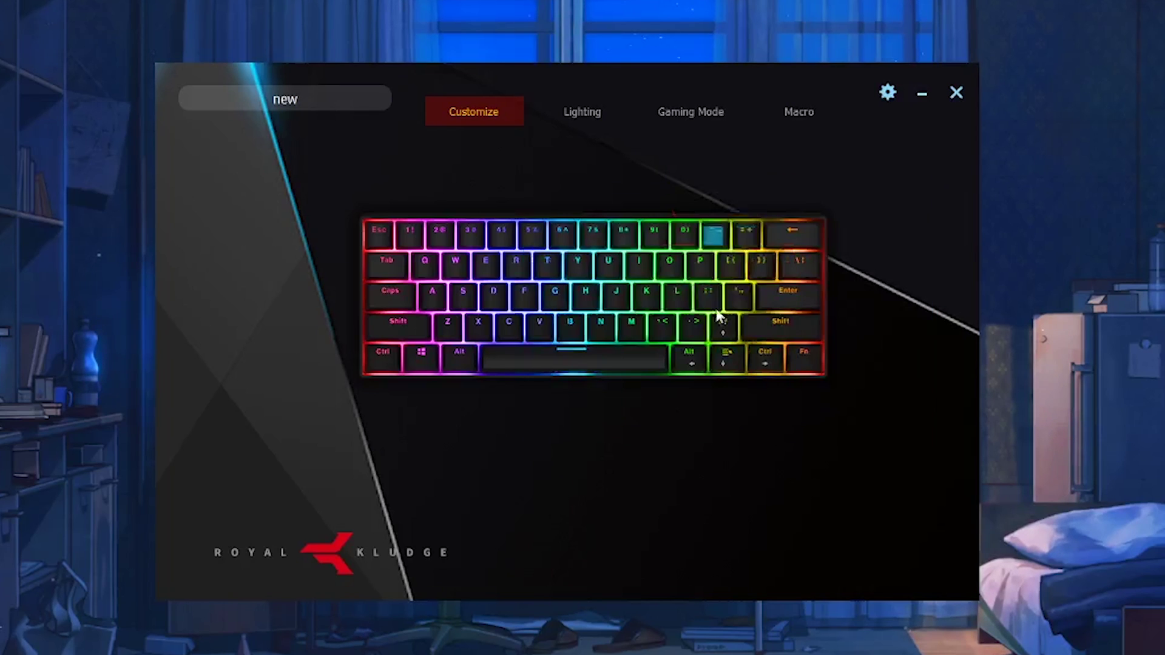
pyautogui.click(743, 237)
pyautogui.click(735, 239)
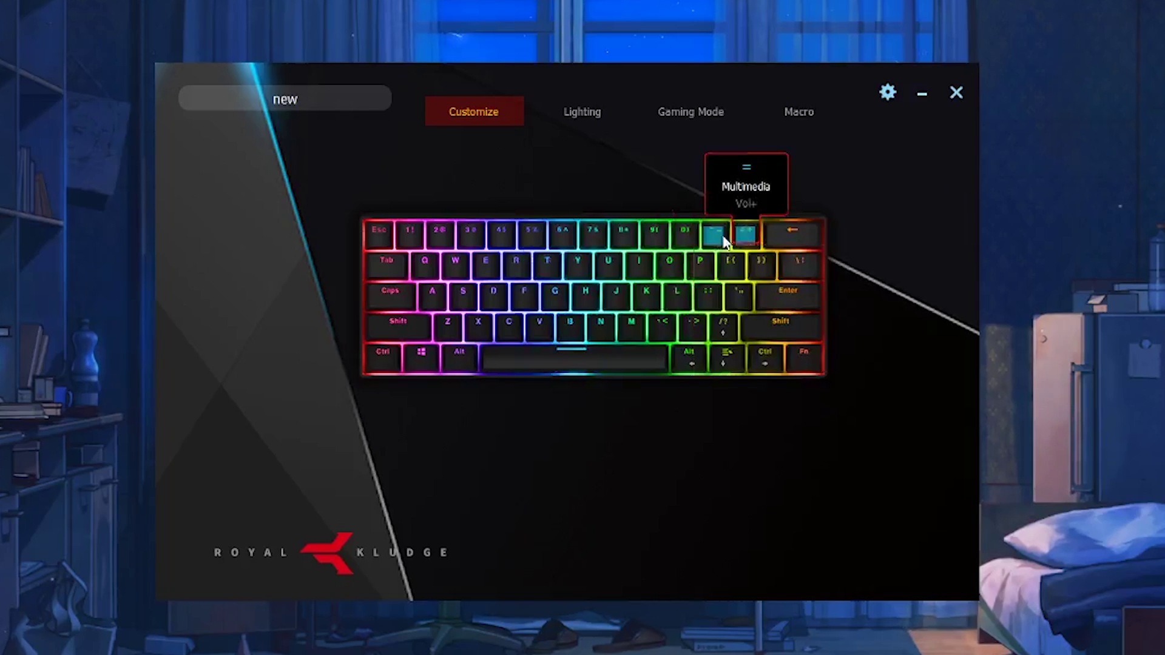
pyautogui.click(713, 239)
pyautogui.click(714, 254)
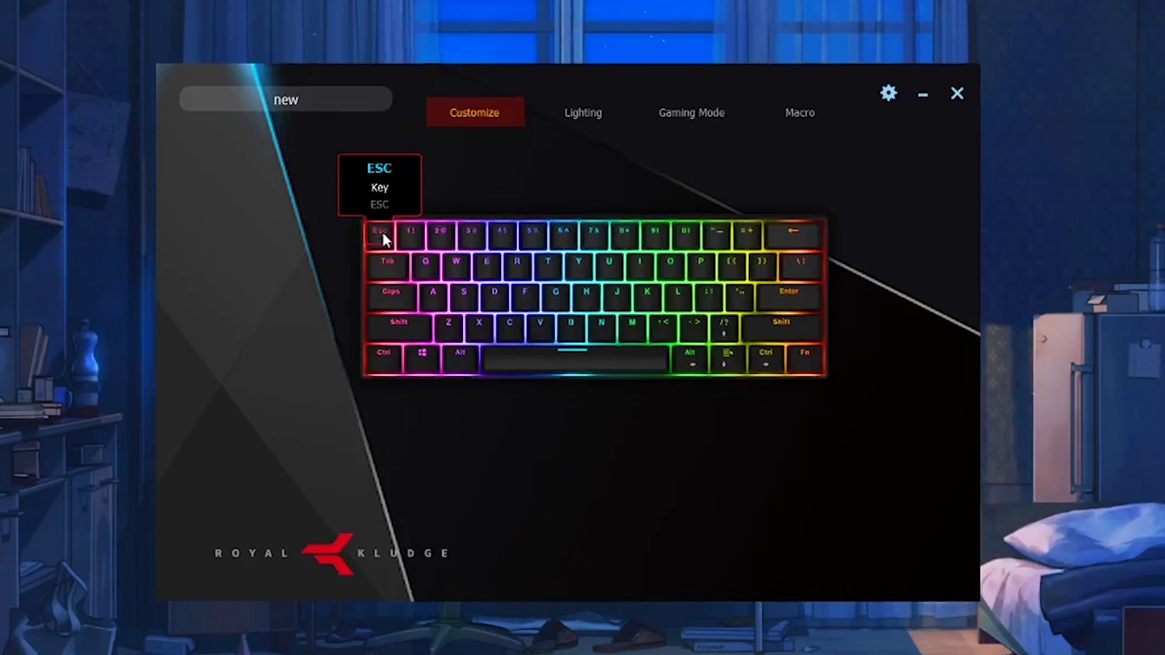
# Step: Assign Esc the Windows hot-key Start Task Manager
pyautogui.click(410, 233)
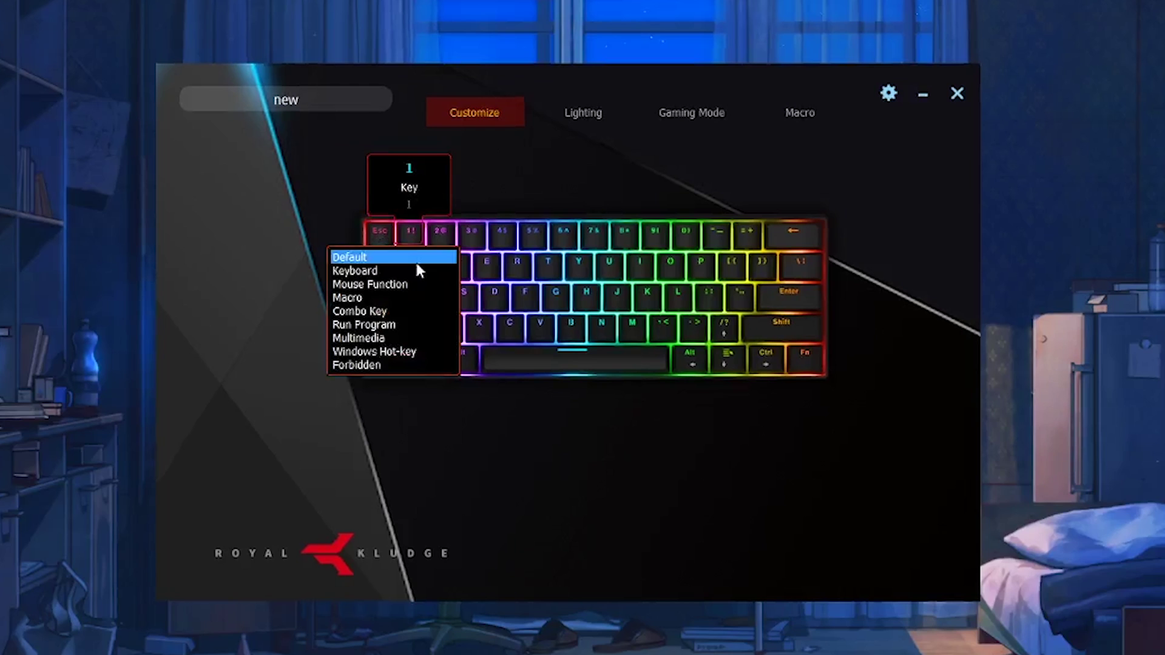
pyautogui.click(423, 351)
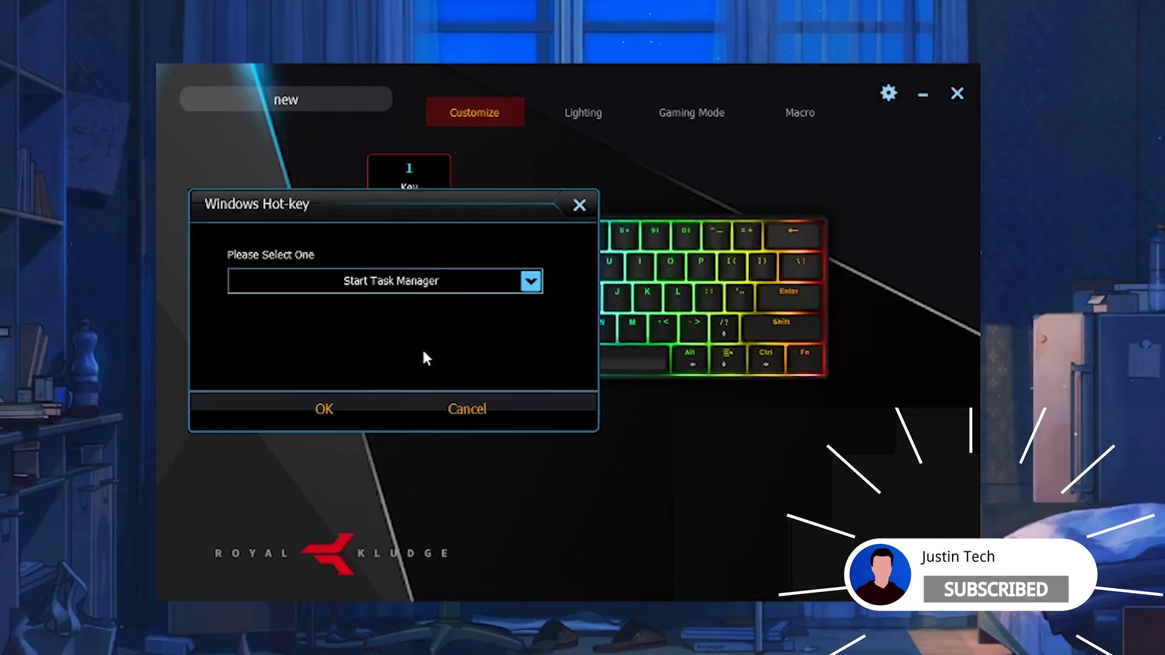
pyautogui.click(428, 289)
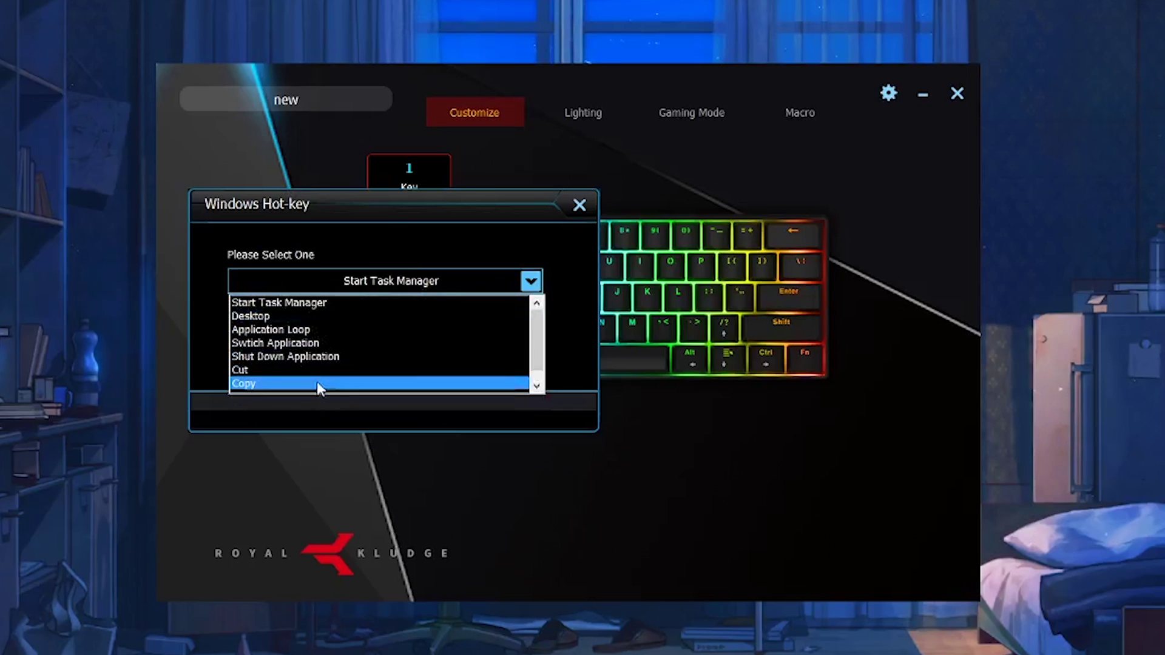
pyautogui.scroll(-1, 313, 354)
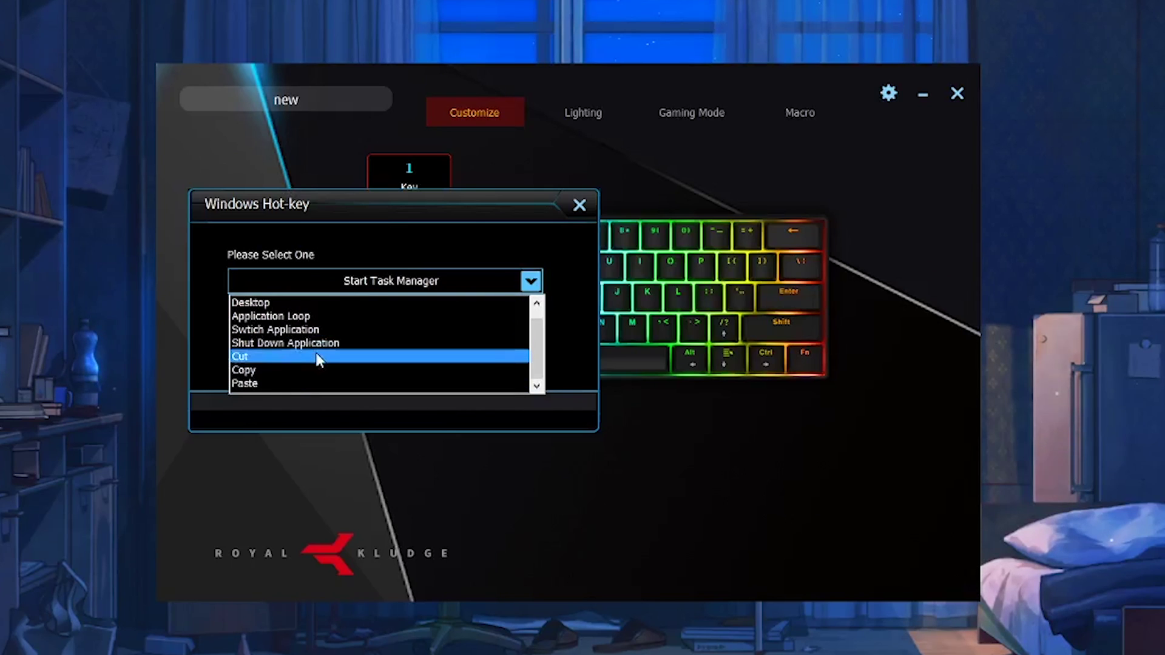
pyautogui.scroll(1, 328, 372)
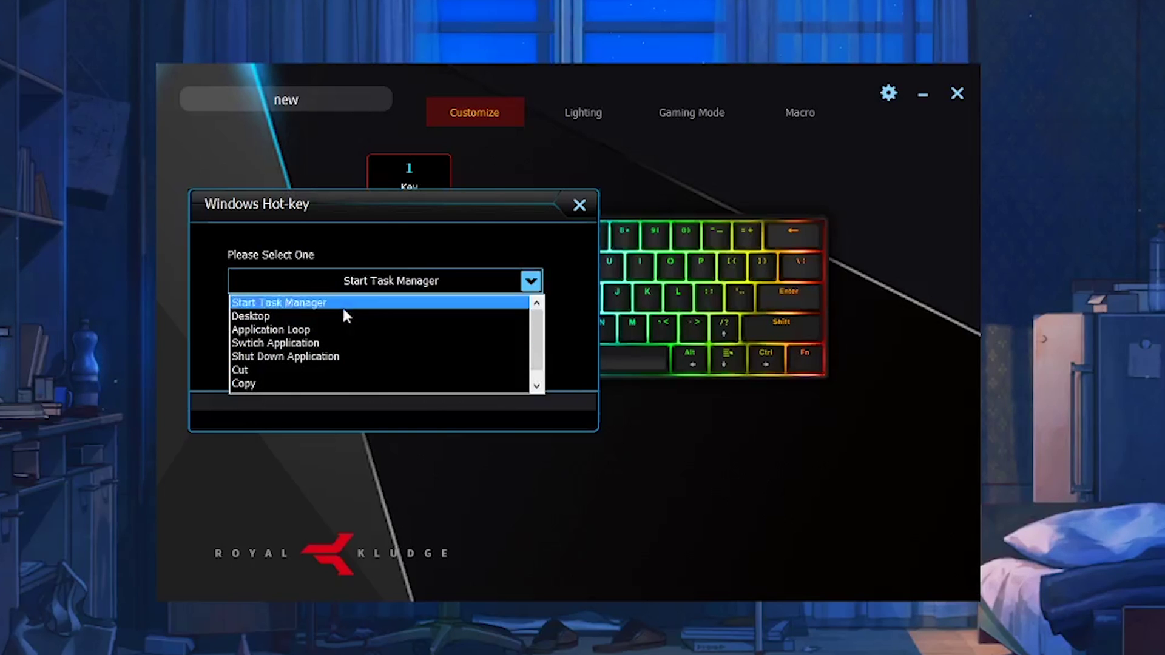
pyautogui.scroll(-1, 341, 310)
pyautogui.click(567, 316)
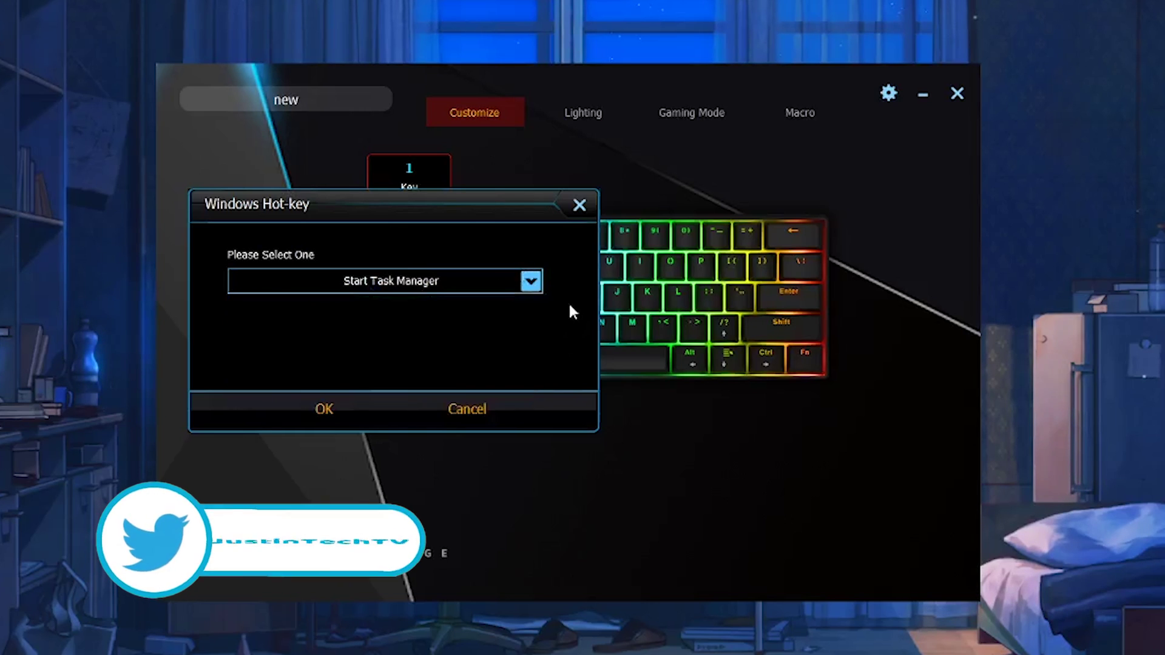
pyautogui.click(327, 410)
# Step: Set Esc to Forbidden, restore it to Default, and open the Lighting page
pyautogui.click(386, 245)
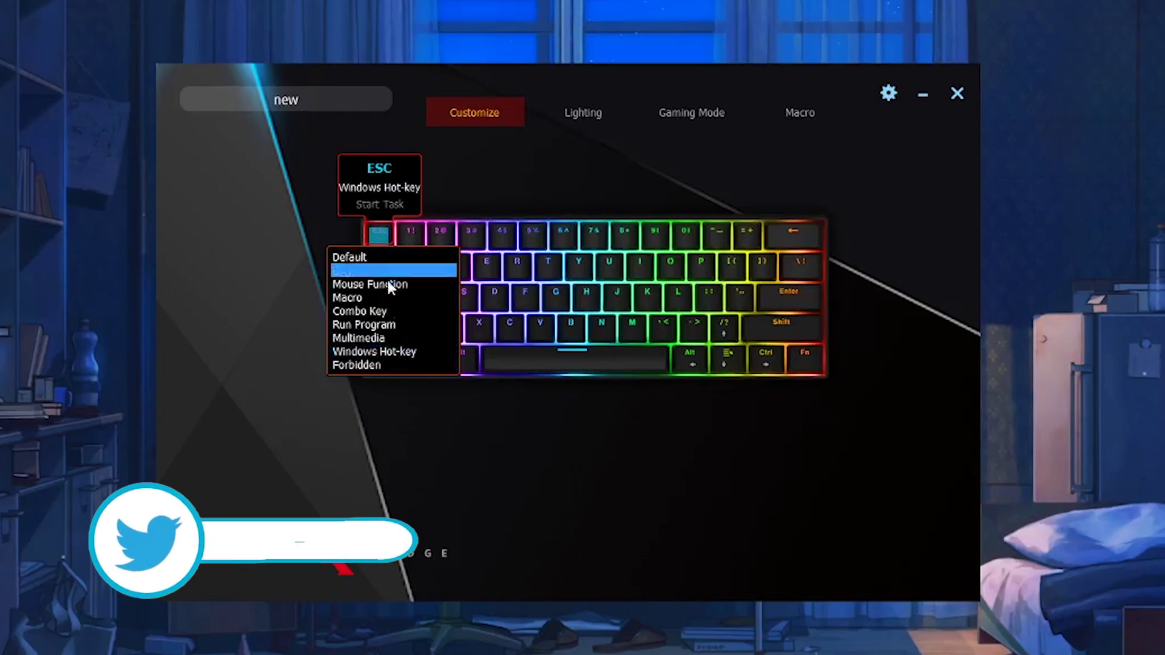
pyautogui.click(387, 364)
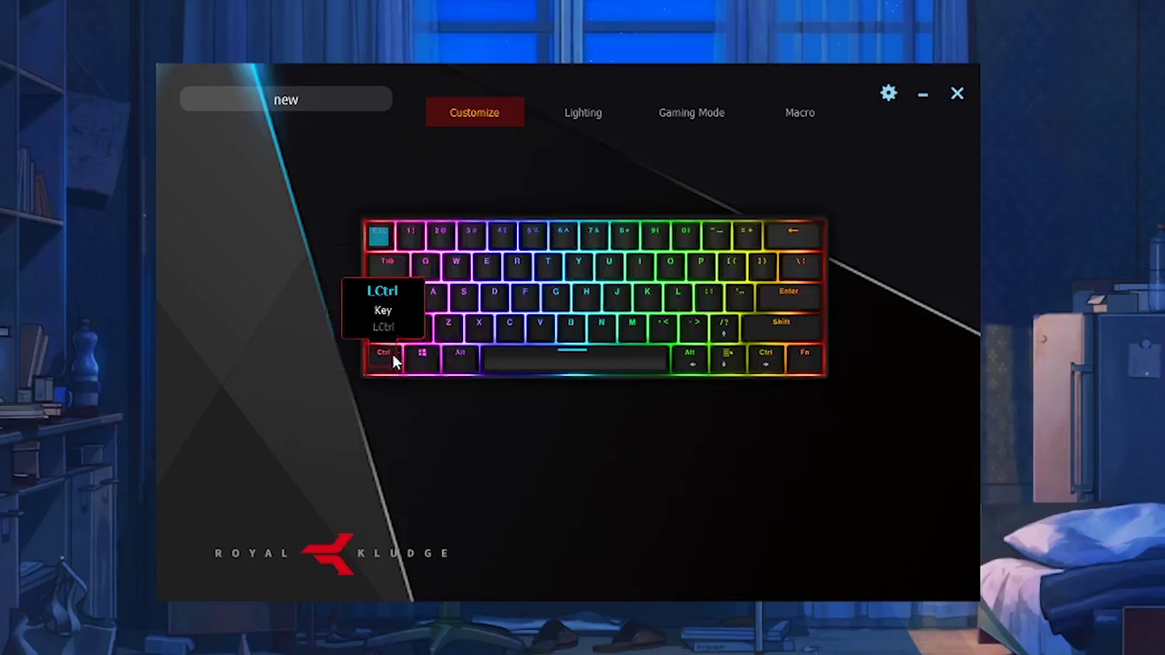
pyautogui.click(383, 241)
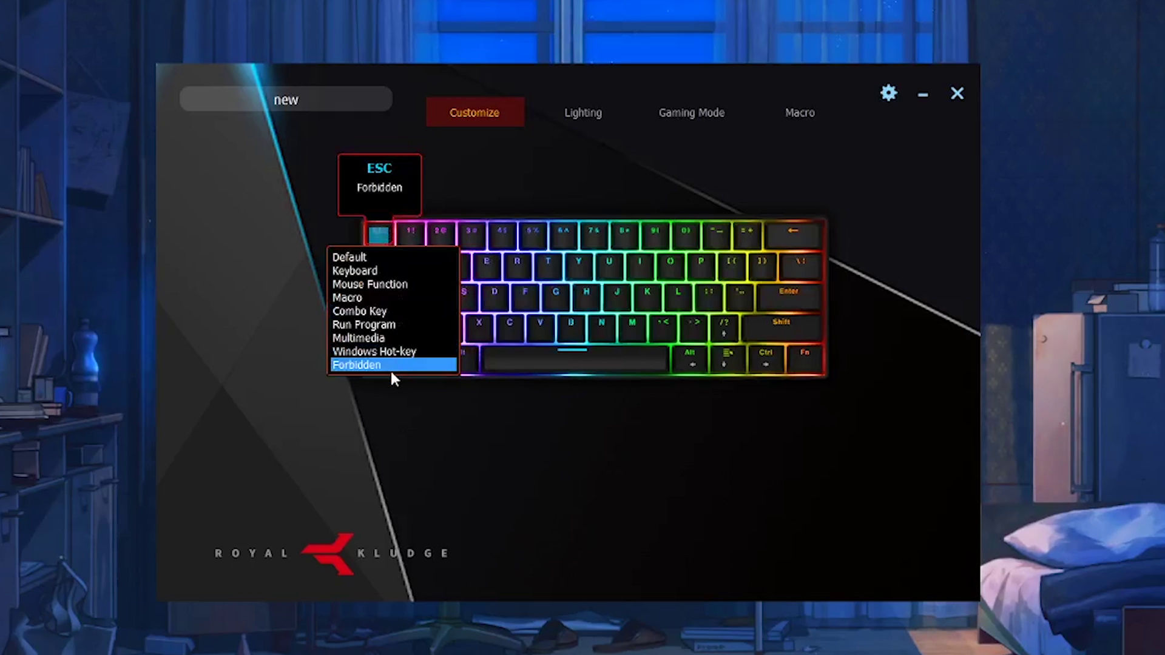
pyautogui.click(375, 257)
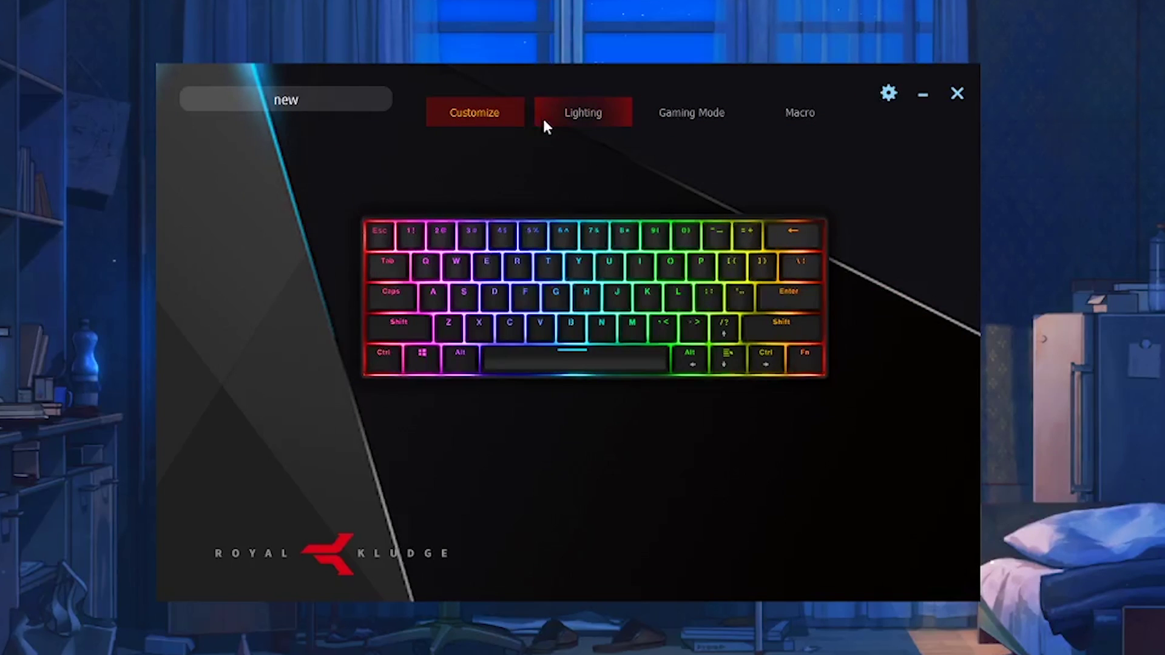
pyautogui.click(578, 114)
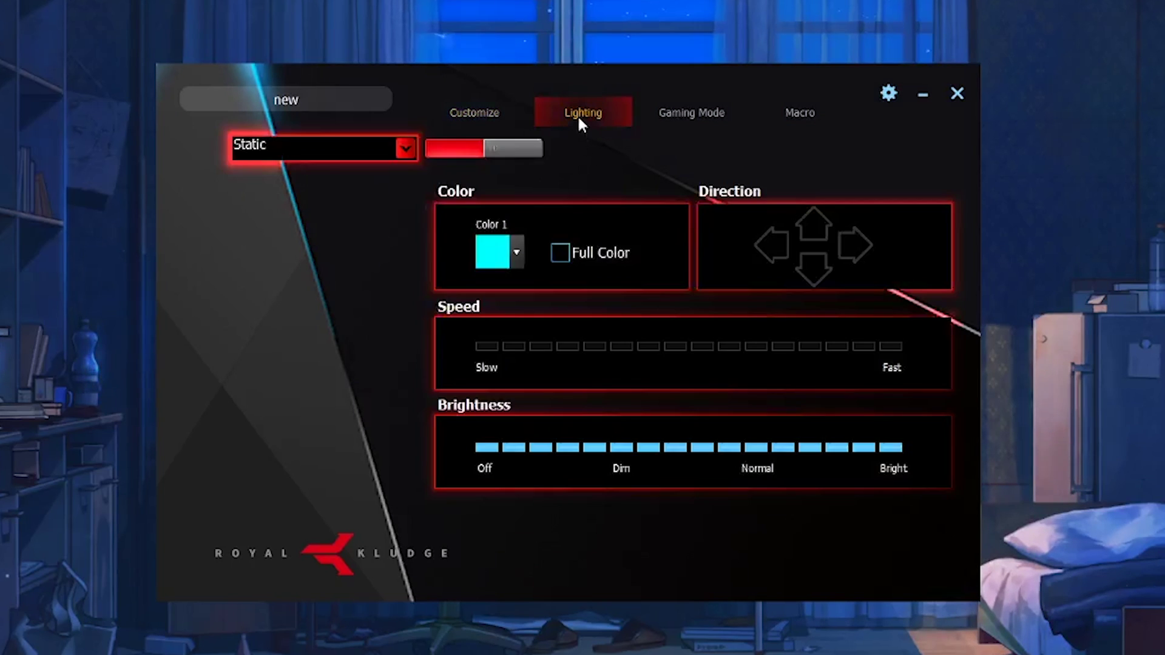
# Step: Switch the lighting effect to SingleOff with a slow speed and dimmed brightness
pyautogui.click(386, 157)
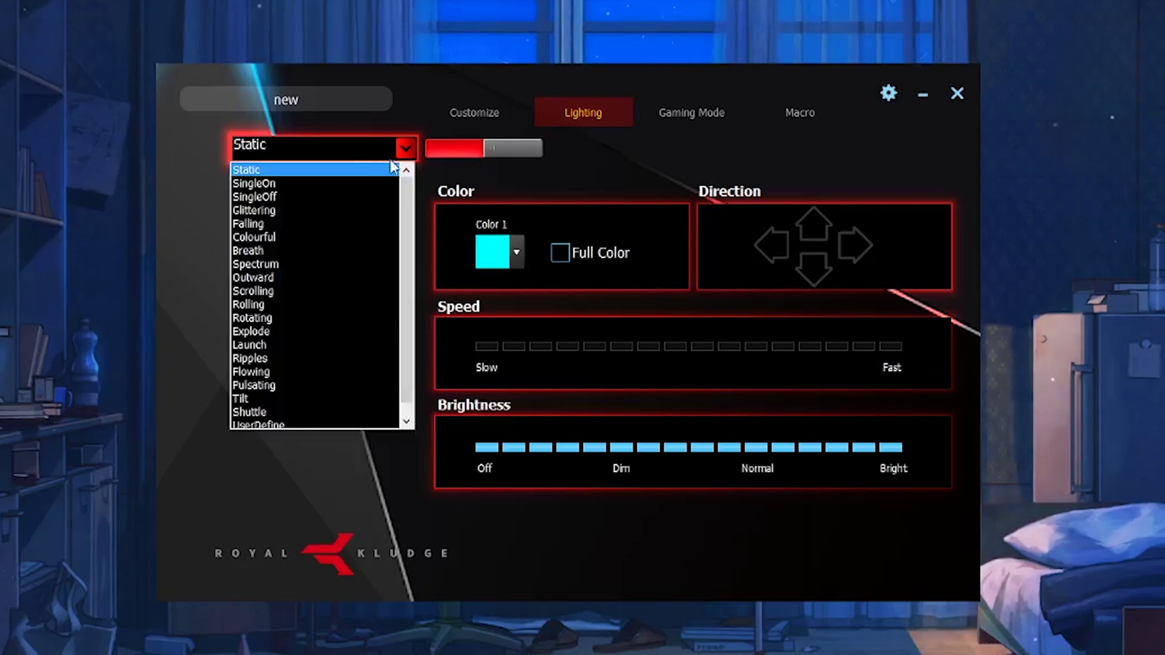
pyautogui.click(609, 161)
pyautogui.click(379, 162)
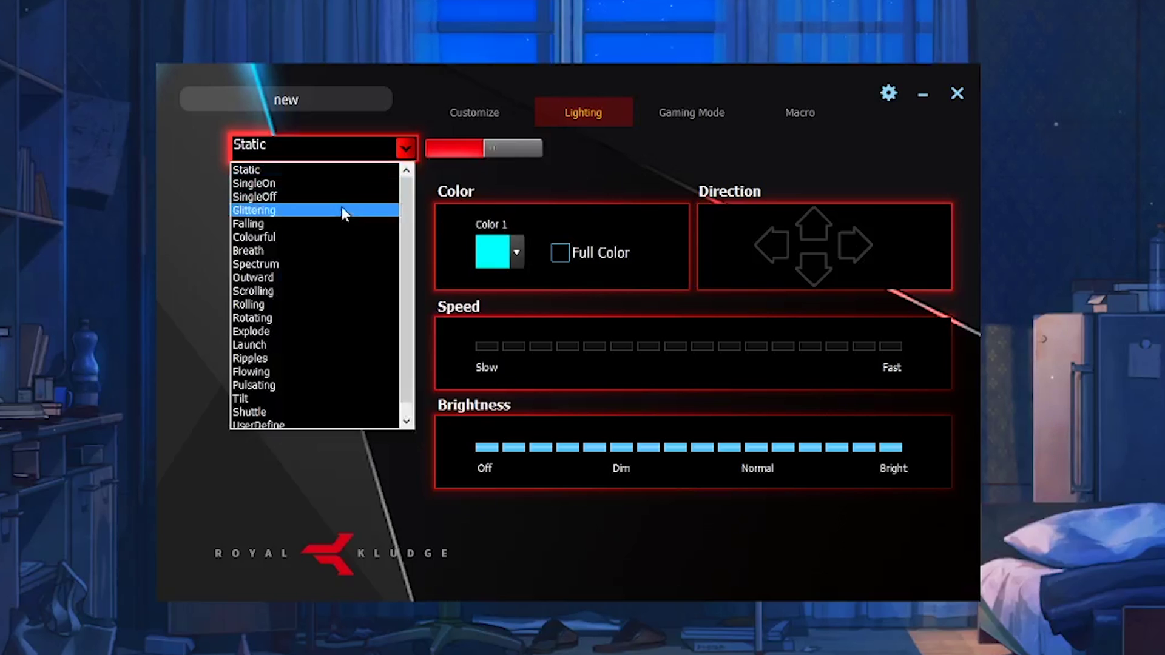
pyautogui.click(343, 205)
pyautogui.moveTo(778, 346); pyautogui.dragTo(837, 348)
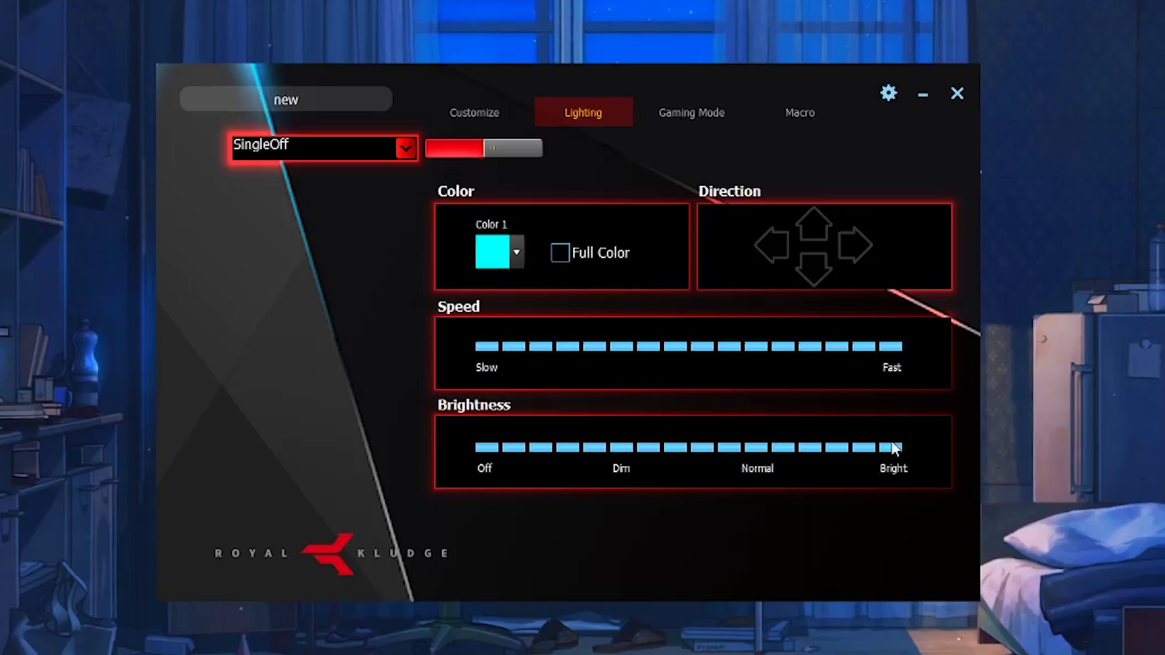
pyautogui.moveTo(741, 453); pyautogui.dragTo(883, 306)
# Step: Change the effect to Rolling with its direction set to rightward
pyautogui.click(335, 147)
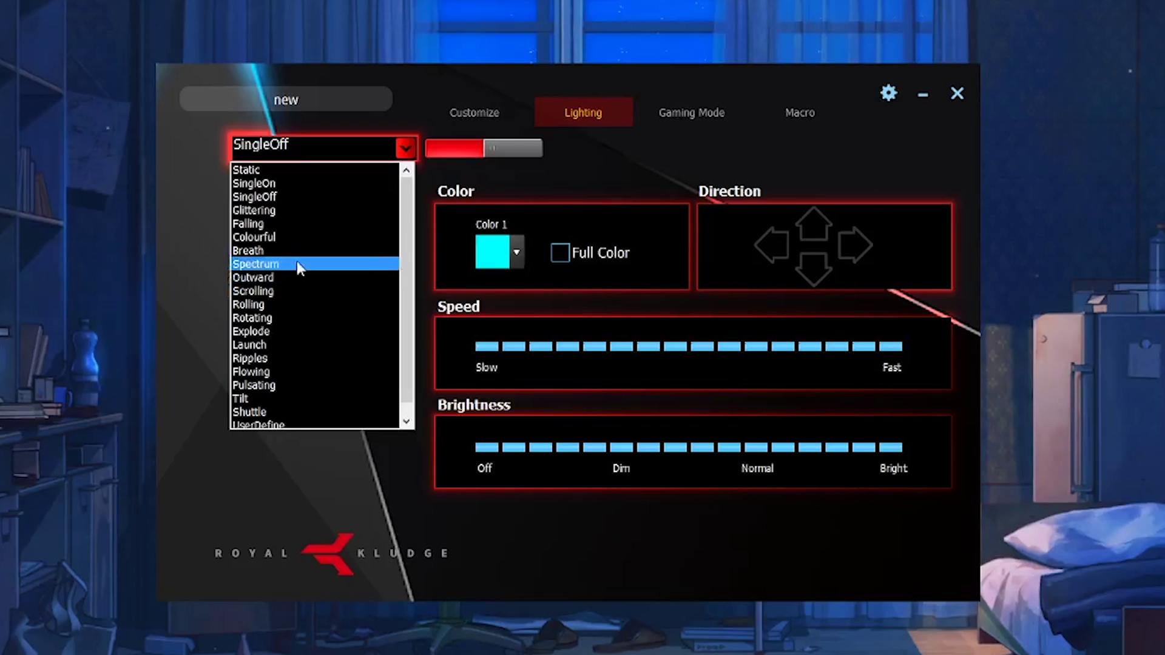
pyautogui.click(252, 304)
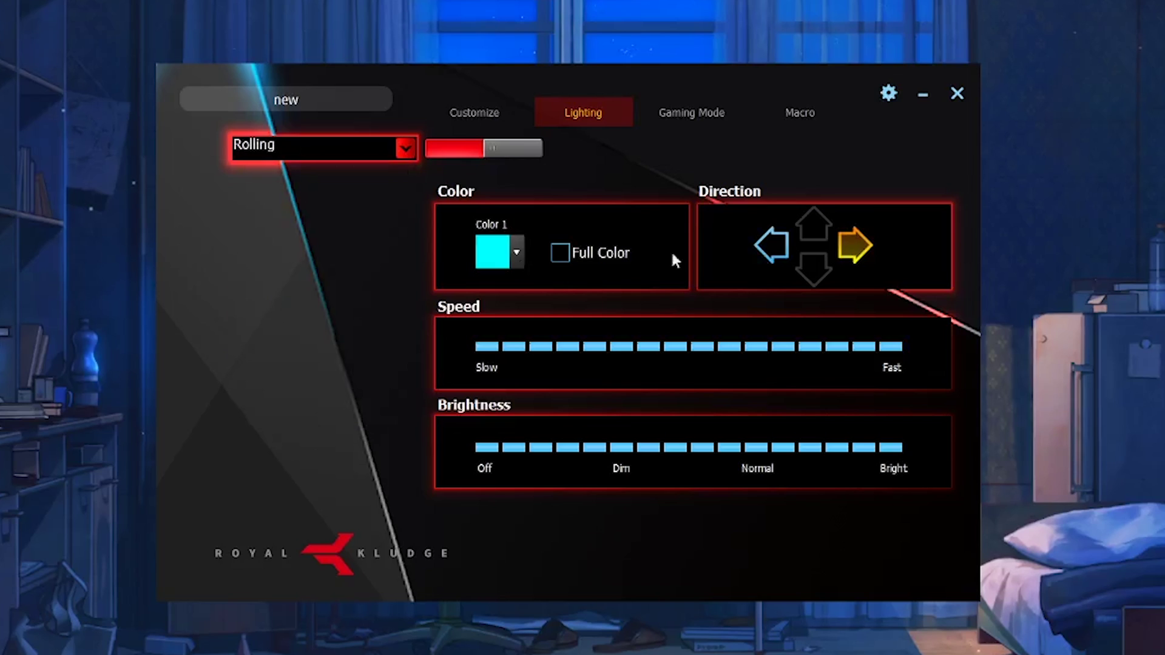
pyautogui.click(774, 238)
pyautogui.click(856, 244)
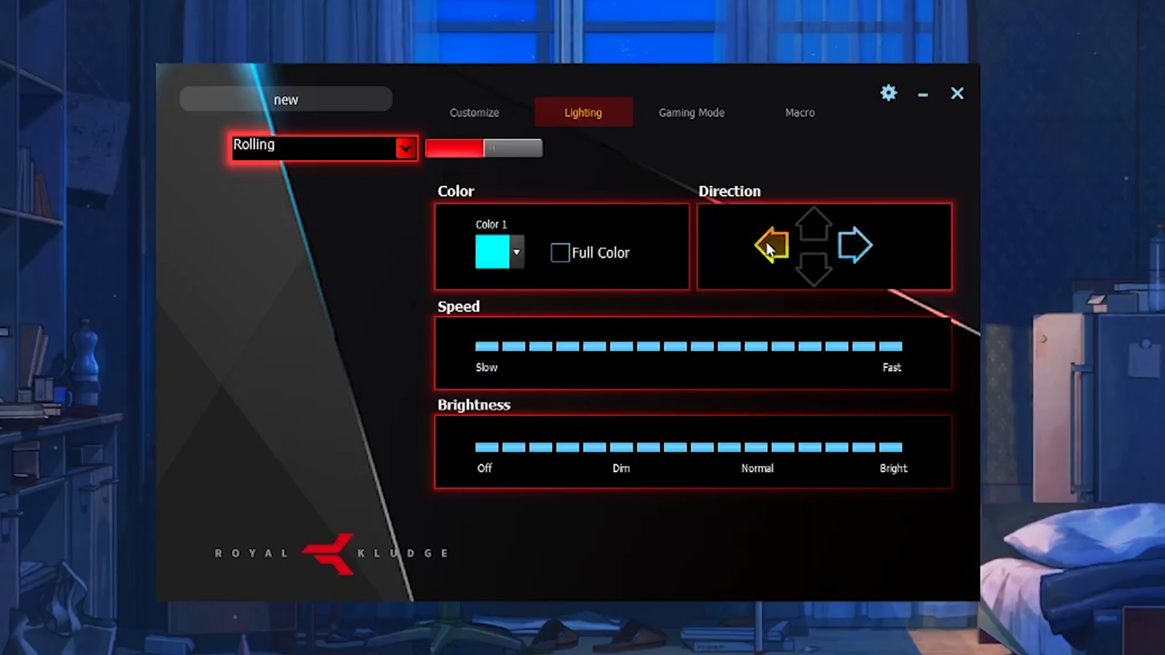
pyautogui.click(859, 249)
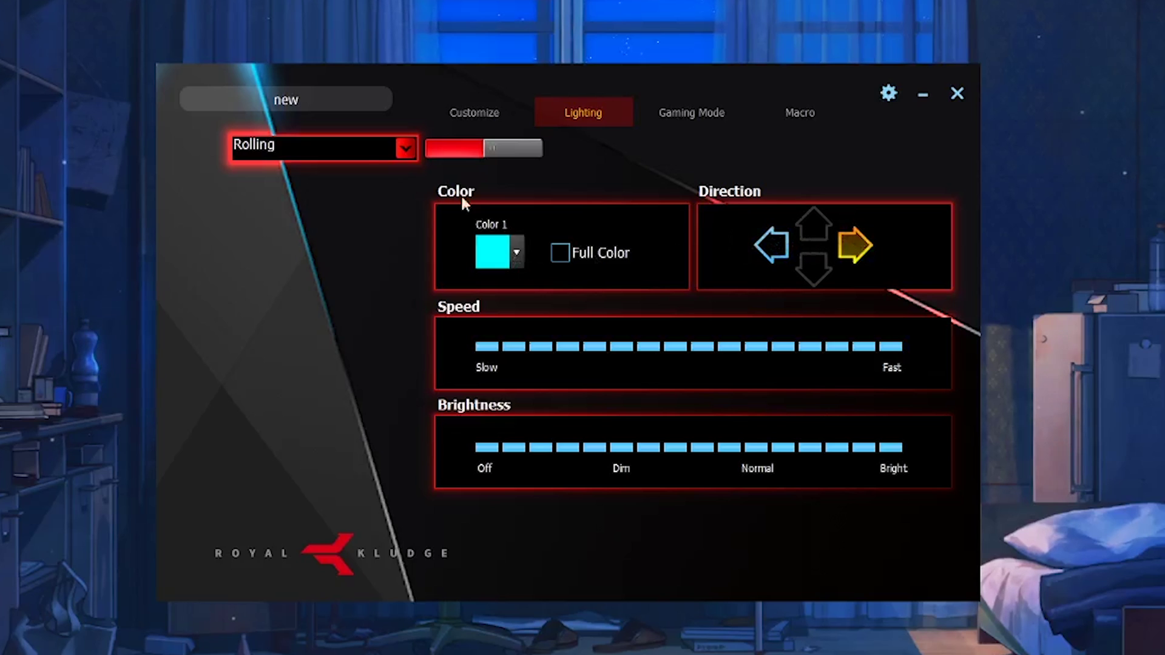
pyautogui.click(405, 148)
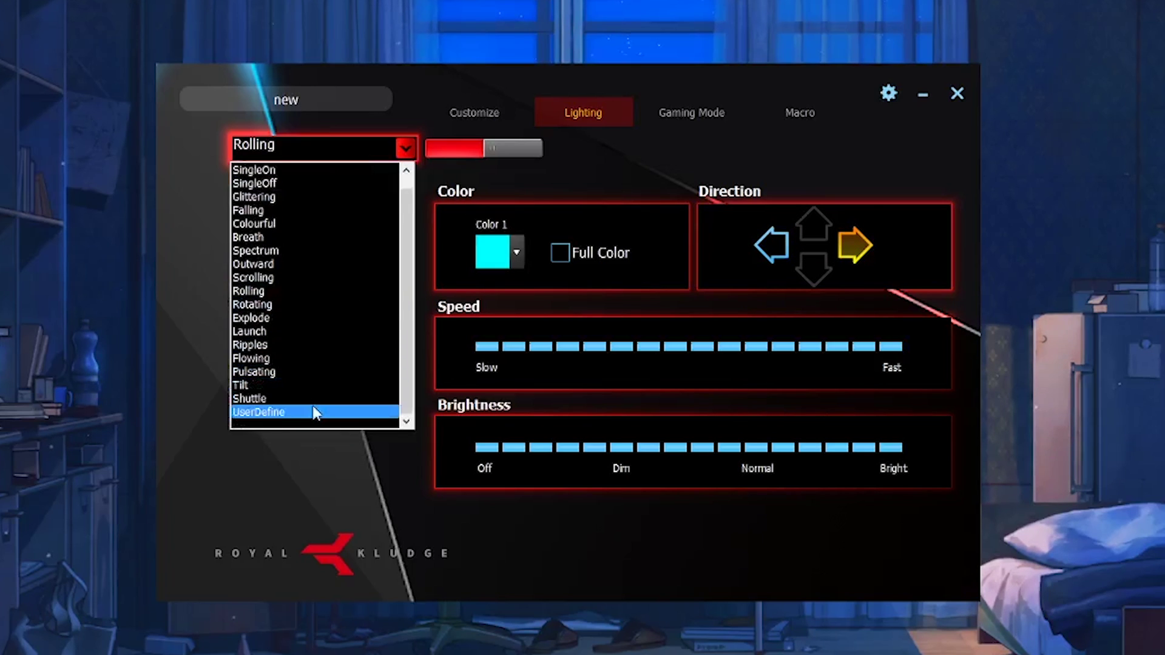
# Step: Switch to UserDefine per-key lighting and colour the Esc through 4 keys yellow
pyautogui.click(314, 413)
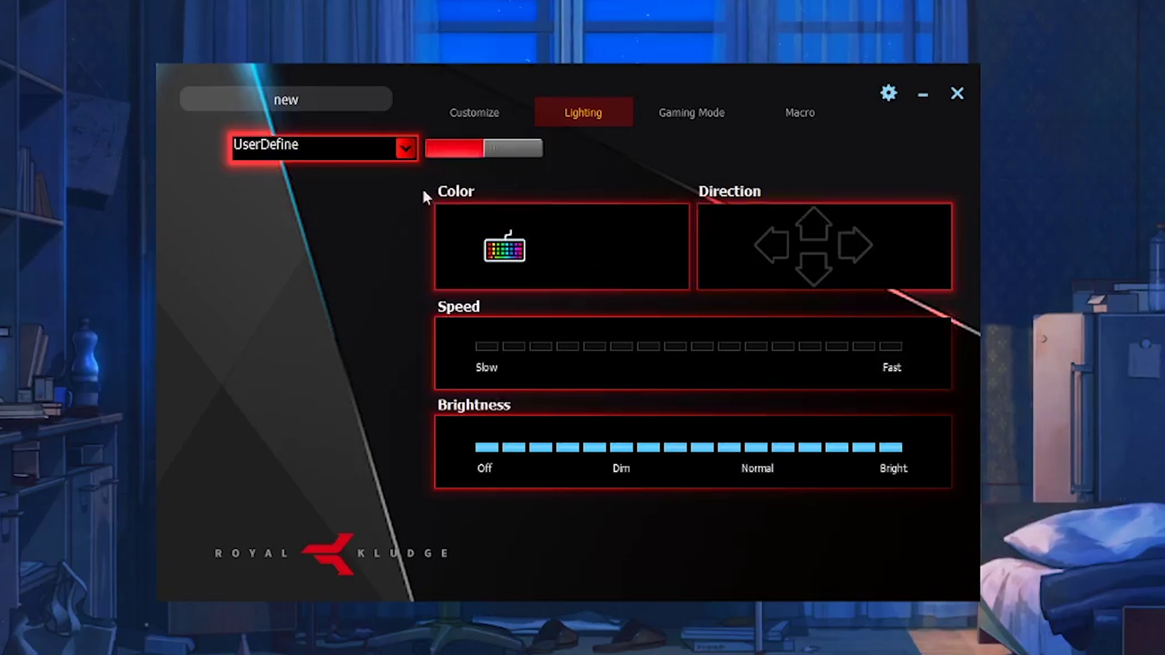
pyautogui.click(504, 247)
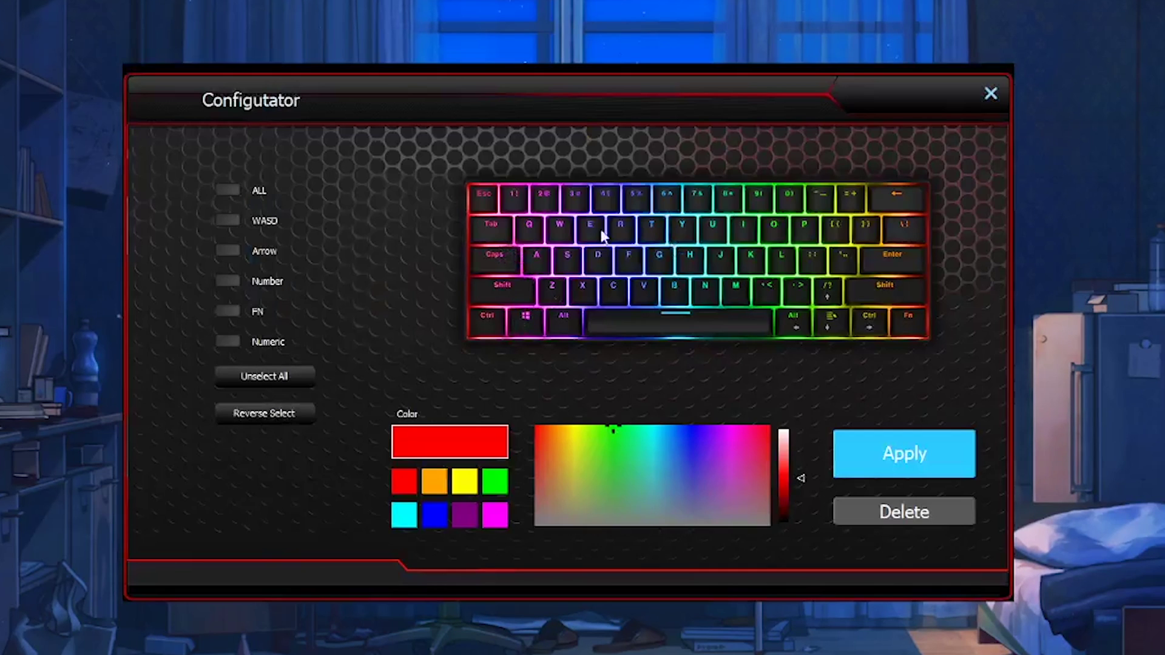
pyautogui.click(546, 198)
pyautogui.click(575, 197)
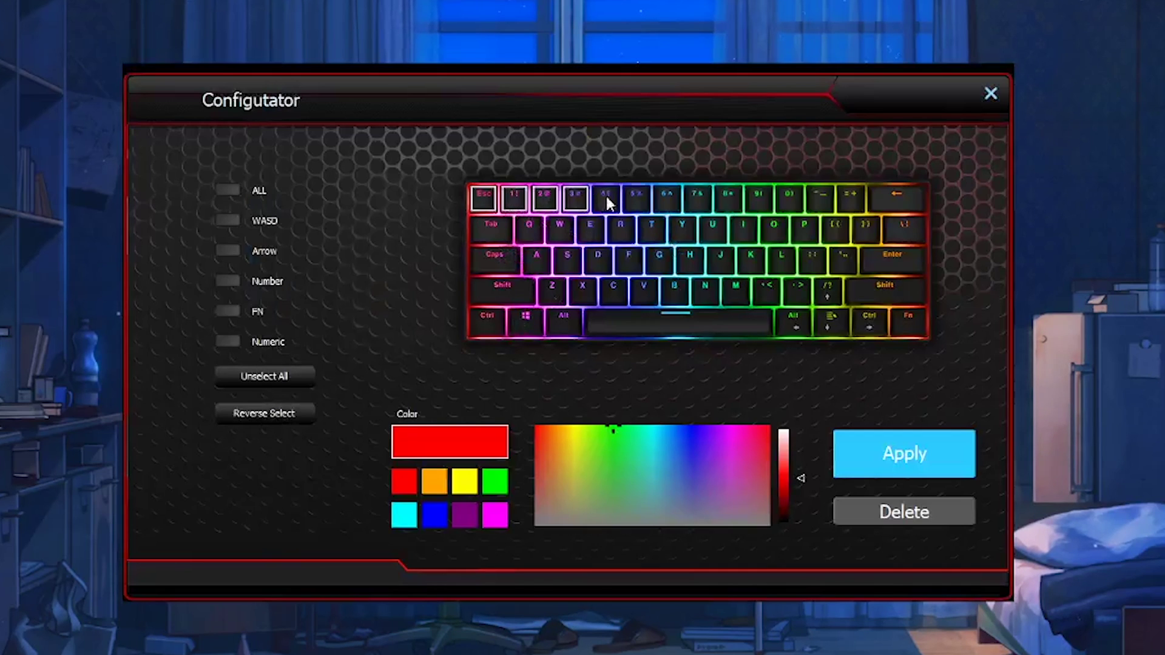
pyautogui.click(606, 199)
pyautogui.click(466, 488)
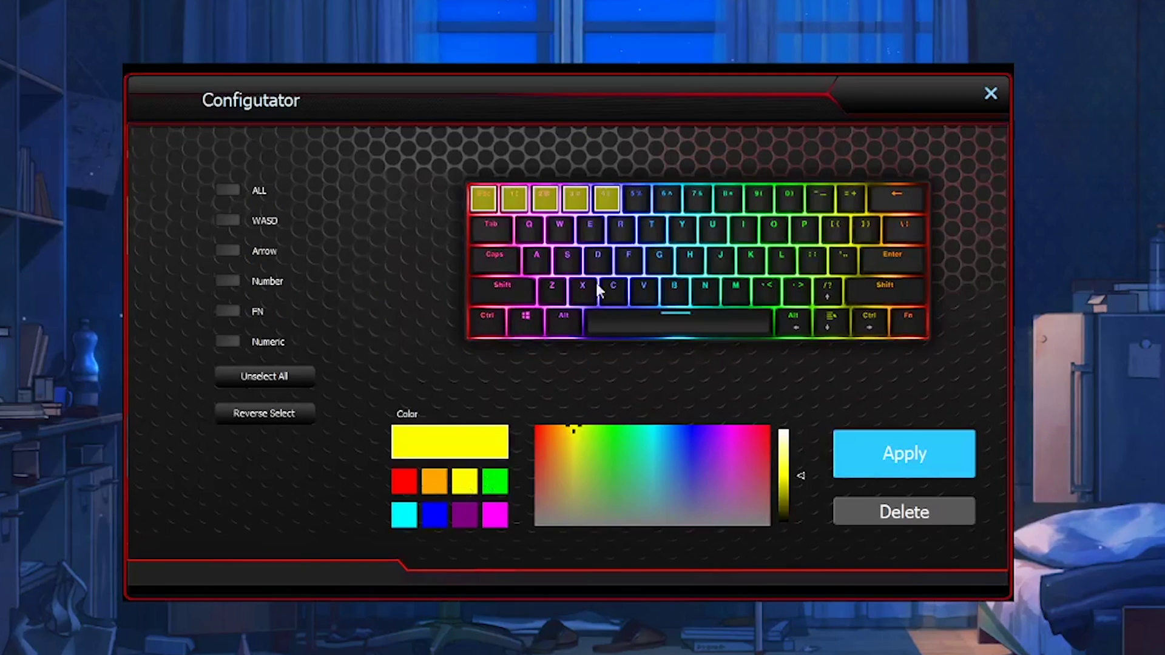
# Step: Colour the Tab, Q, W, E and T keys green
pyautogui.click(495, 236)
pyautogui.click(529, 229)
pyautogui.click(560, 229)
pyautogui.click(589, 233)
pyautogui.click(650, 229)
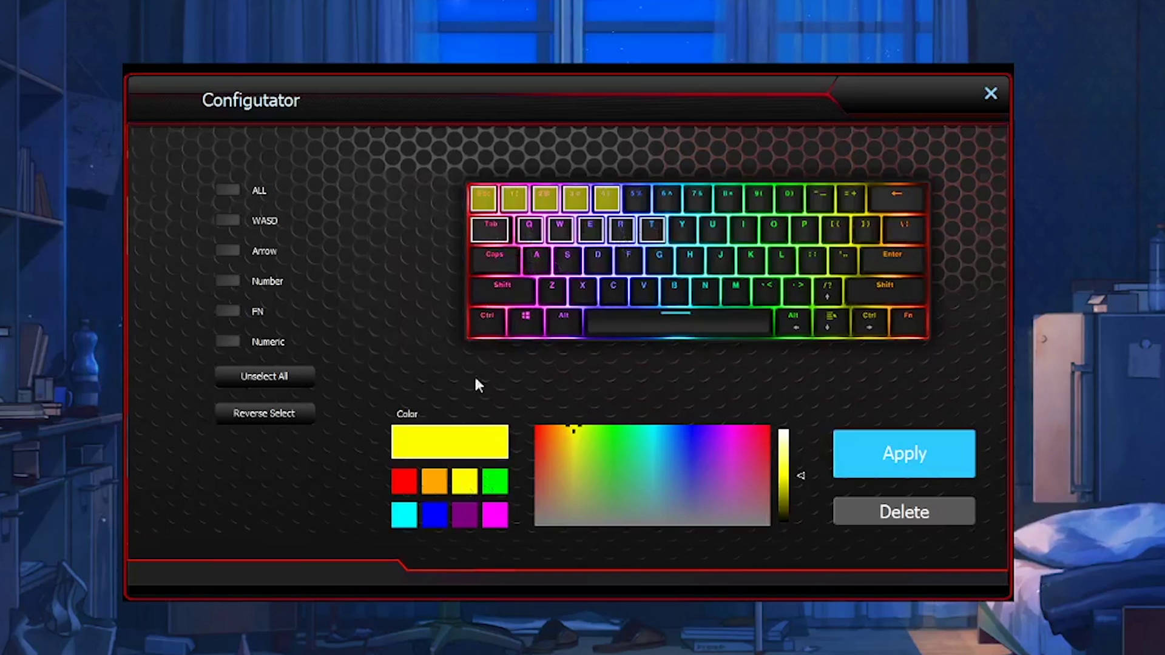
pyautogui.click(495, 481)
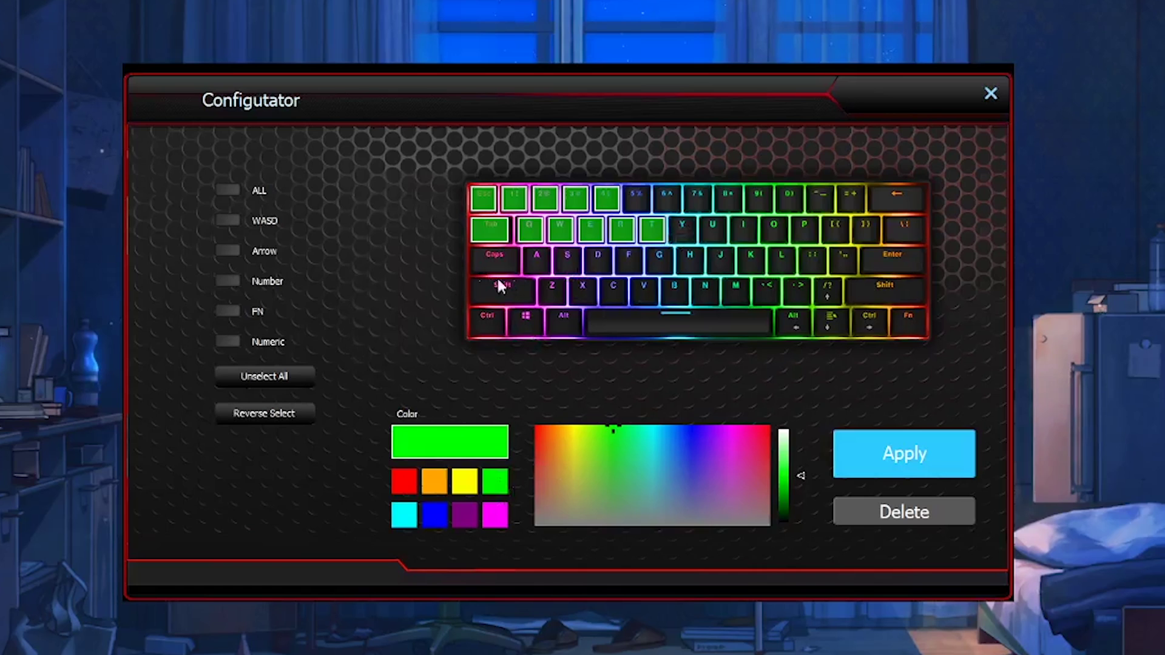
# Step: Select every key, colour them all blue, and apply
pyautogui.click(237, 192)
pyautogui.click(693, 428)
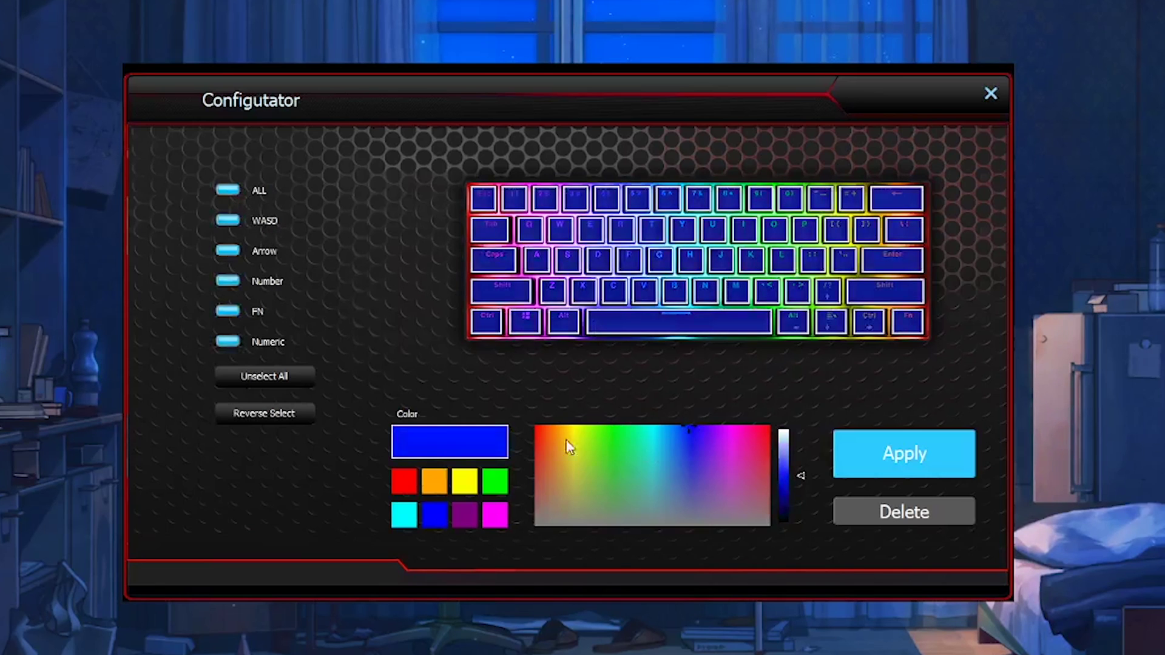
pyautogui.click(886, 456)
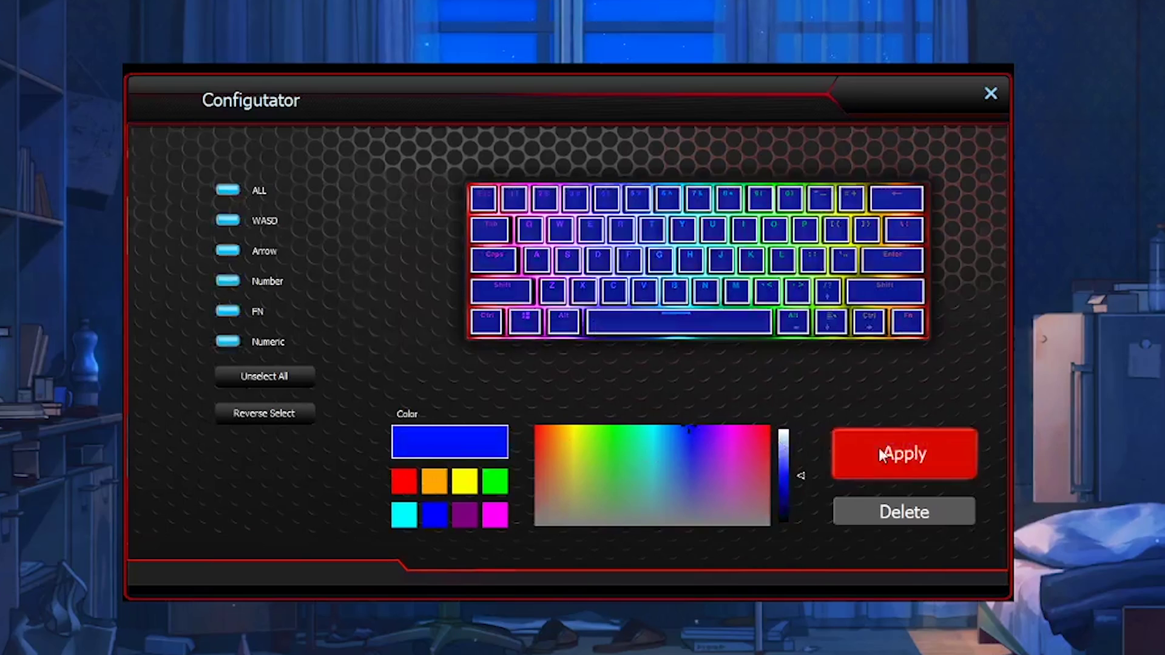
# Step: Recolour all keys except W, E, A, S, D yellow, apply, and close the Configurator
pyautogui.click(560, 229)
pyautogui.click(590, 229)
pyautogui.click(537, 260)
pyautogui.click(574, 261)
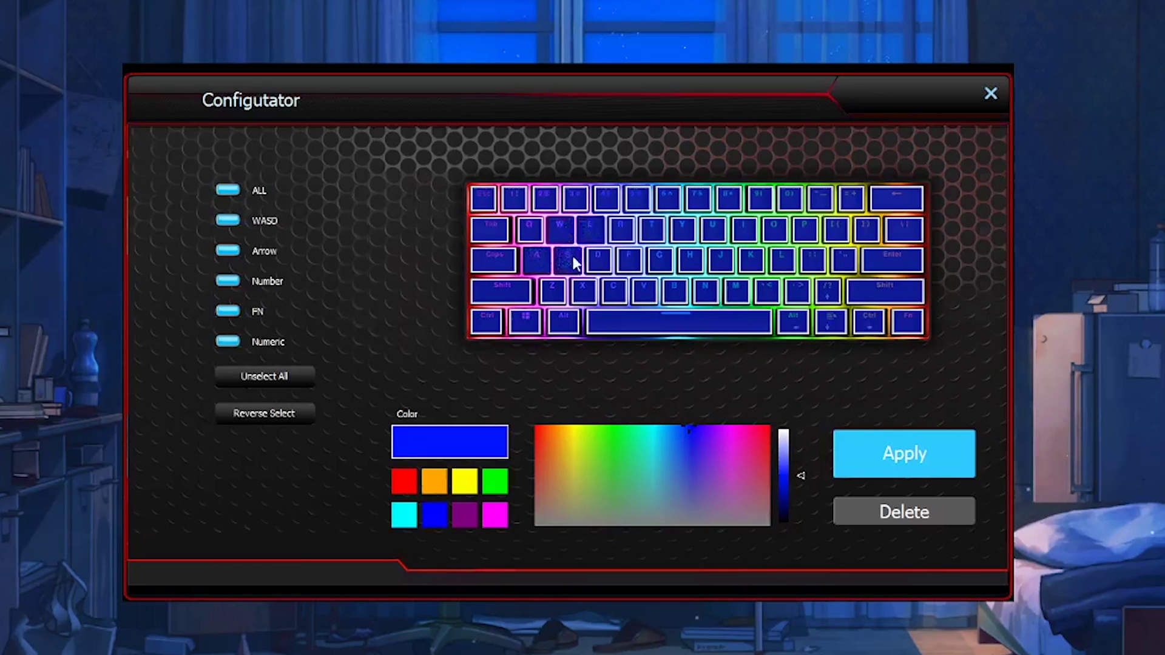
pyautogui.click(599, 260)
pyautogui.click(570, 428)
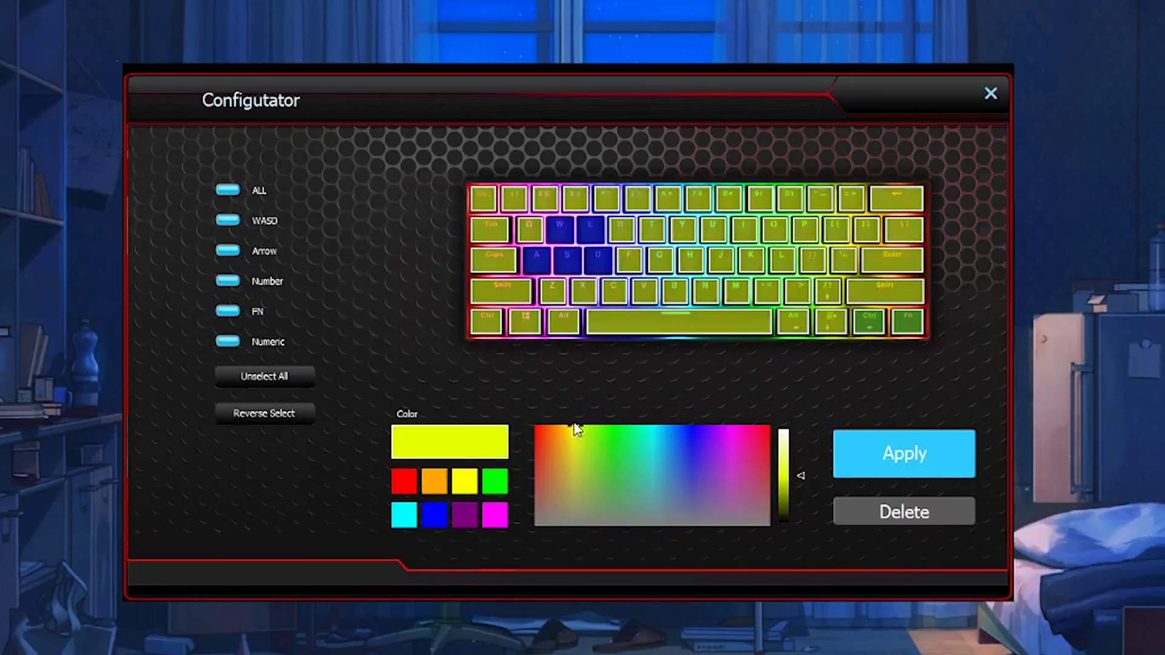
pyautogui.click(886, 455)
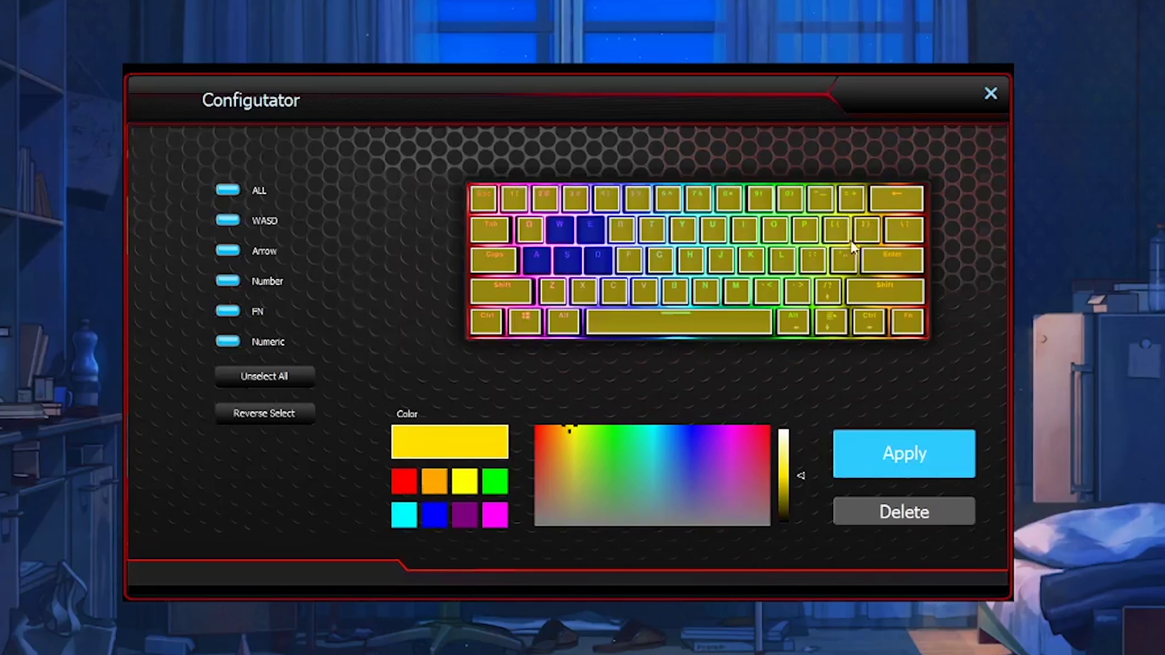
pyautogui.click(987, 97)
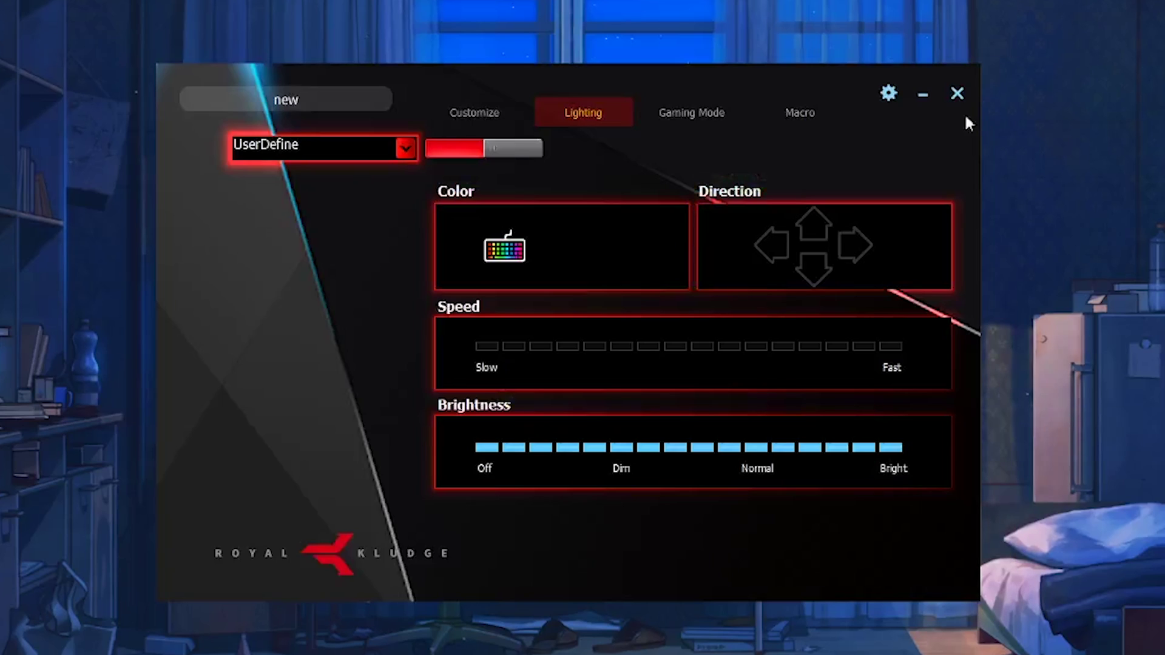
# Step: Enable Game Mode with the Windows key disabled and Alt+Tab left allowed
pyautogui.click(683, 123)
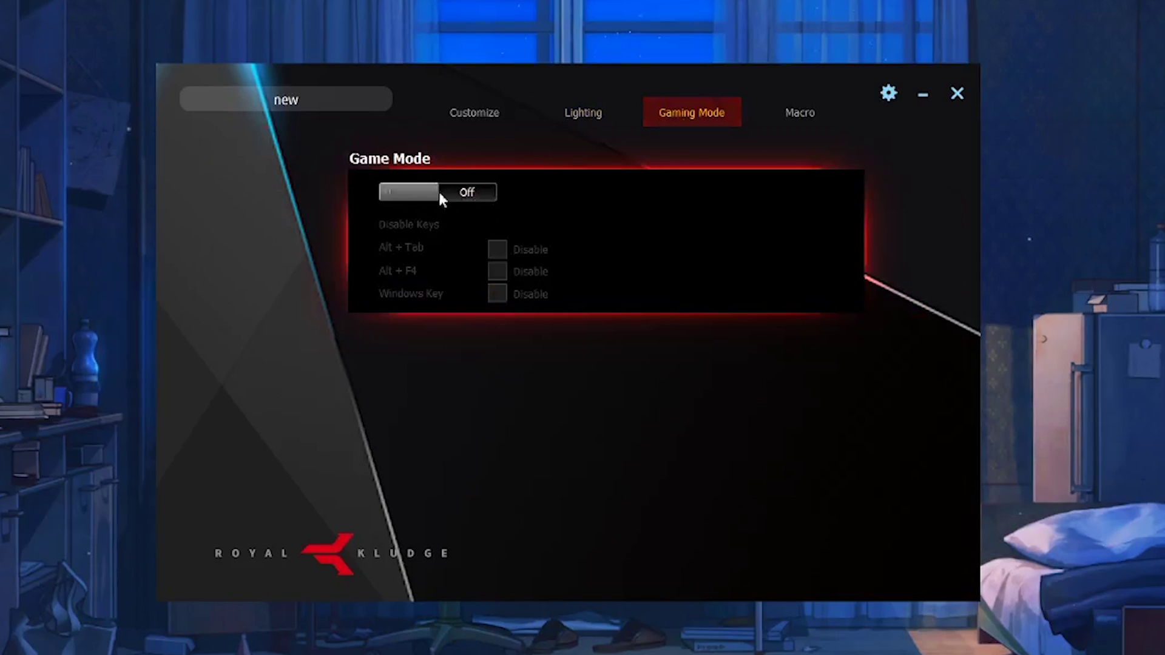
pyautogui.click(463, 193)
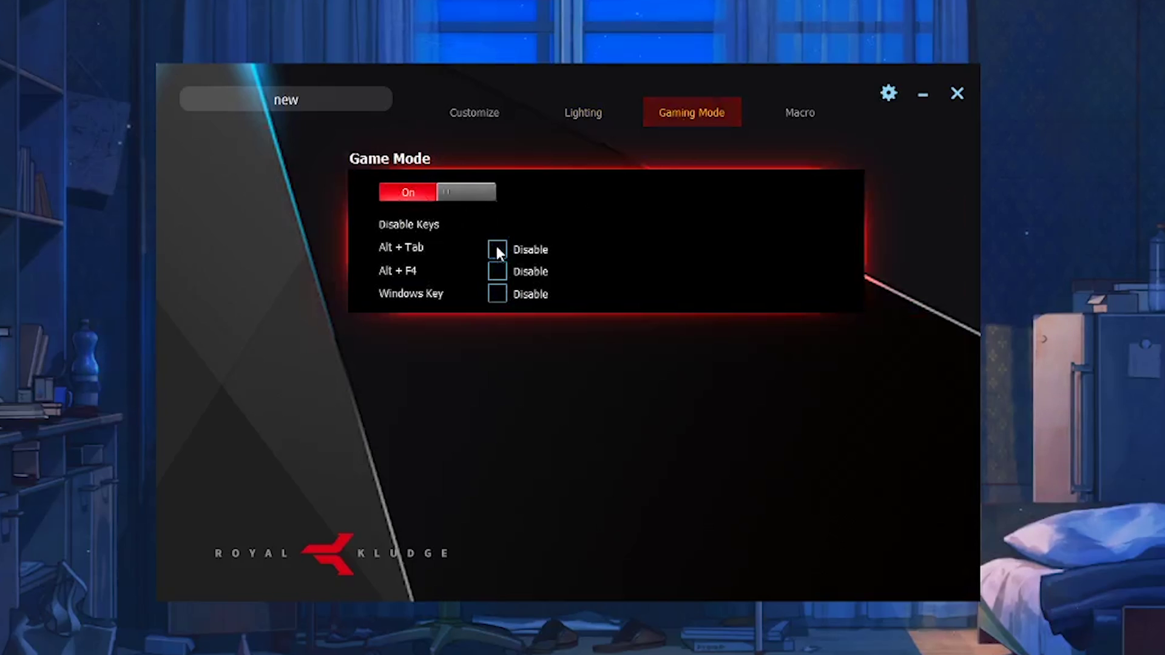
pyautogui.click(499, 293)
pyautogui.click(496, 249)
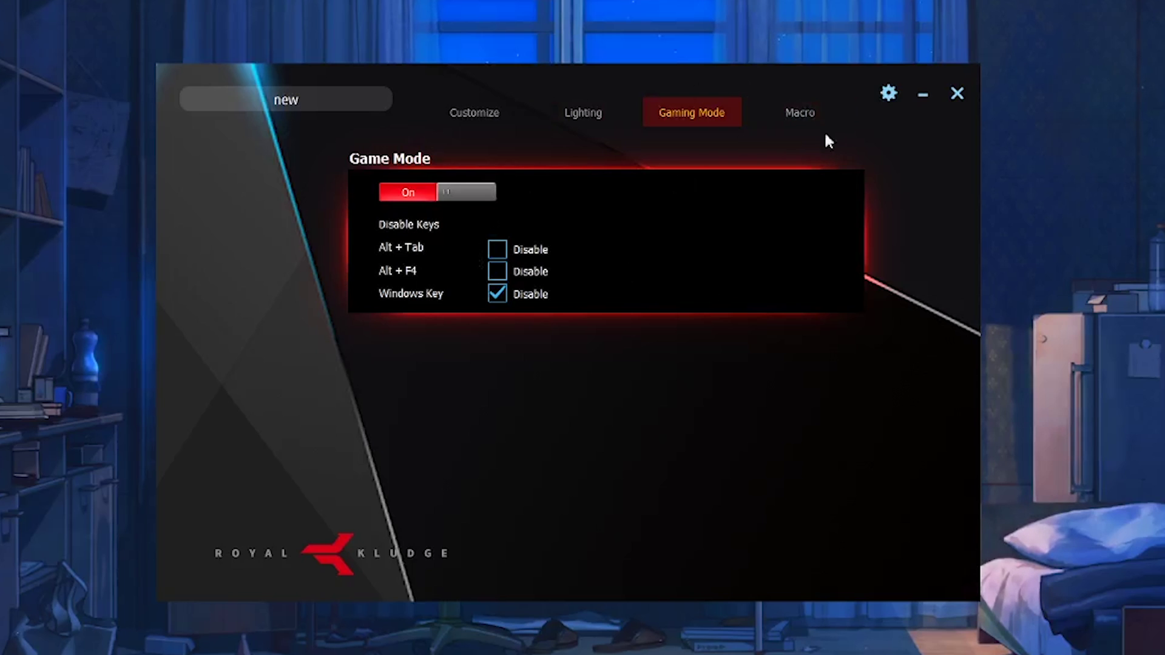
pyautogui.click(806, 118)
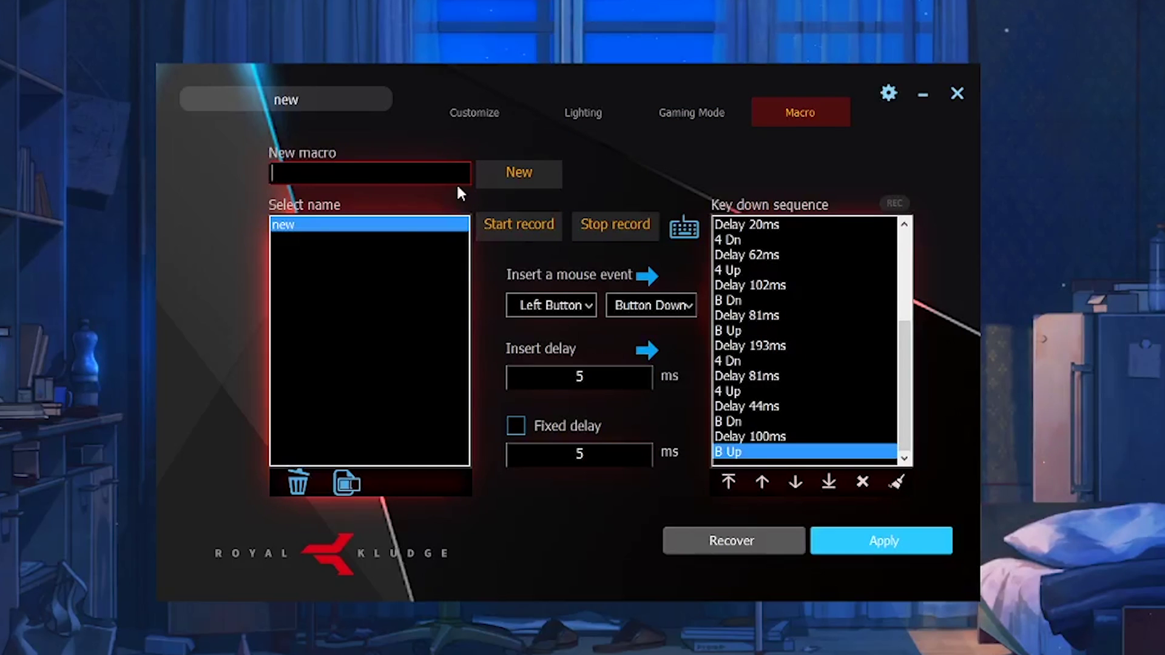
# Step: Create a new macro named 'csgo'
pyautogui.write('gam')
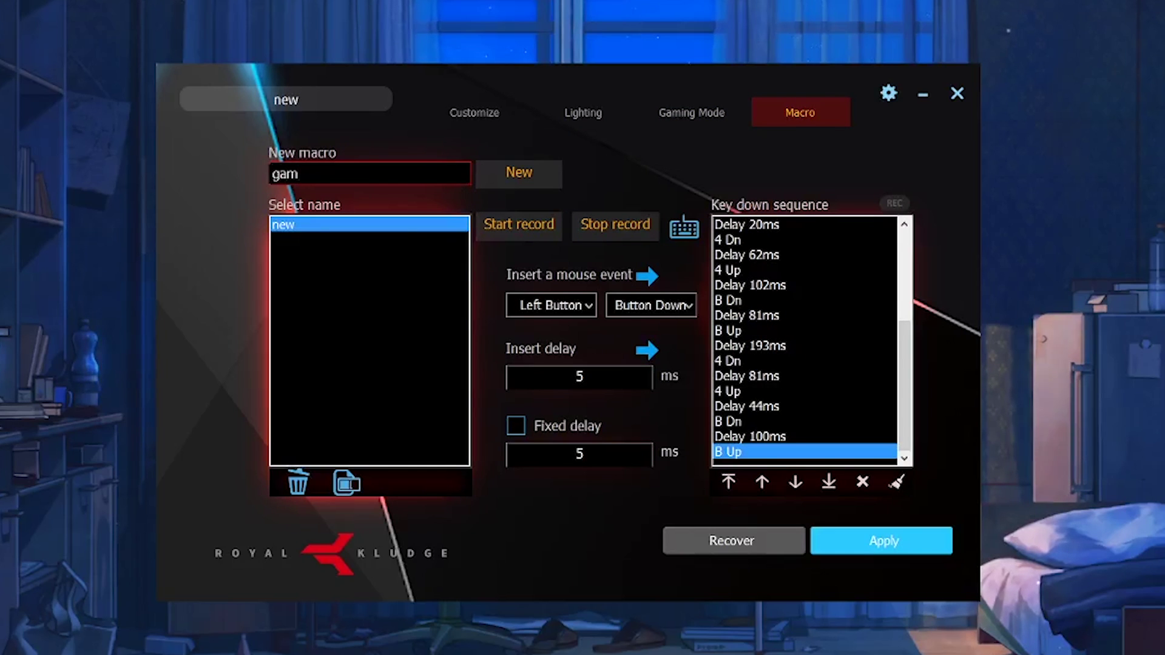
pyautogui.write('e')
pyautogui.press('BackSpace')
pyautogui.press('BackSpace')
pyautogui.press('BackSpace')
pyautogui.press('BackSpace')
pyautogui.write('csgo')
pyautogui.click(509, 174)
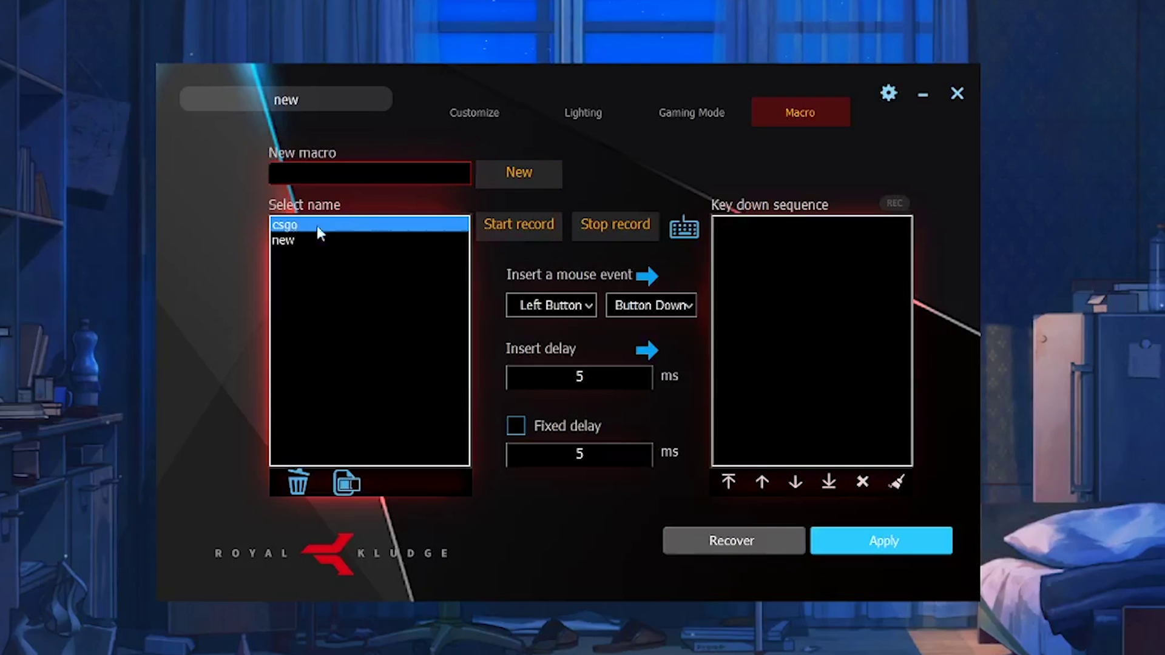
# Step: Record the B and 4 keystrokes into csgo, stop recording, and apply
pyautogui.click(512, 226)
pyautogui.press('b')
pyautogui.press('4')
pyautogui.press('b')
pyautogui.press('4')
pyautogui.press('b')
pyautogui.press('4')
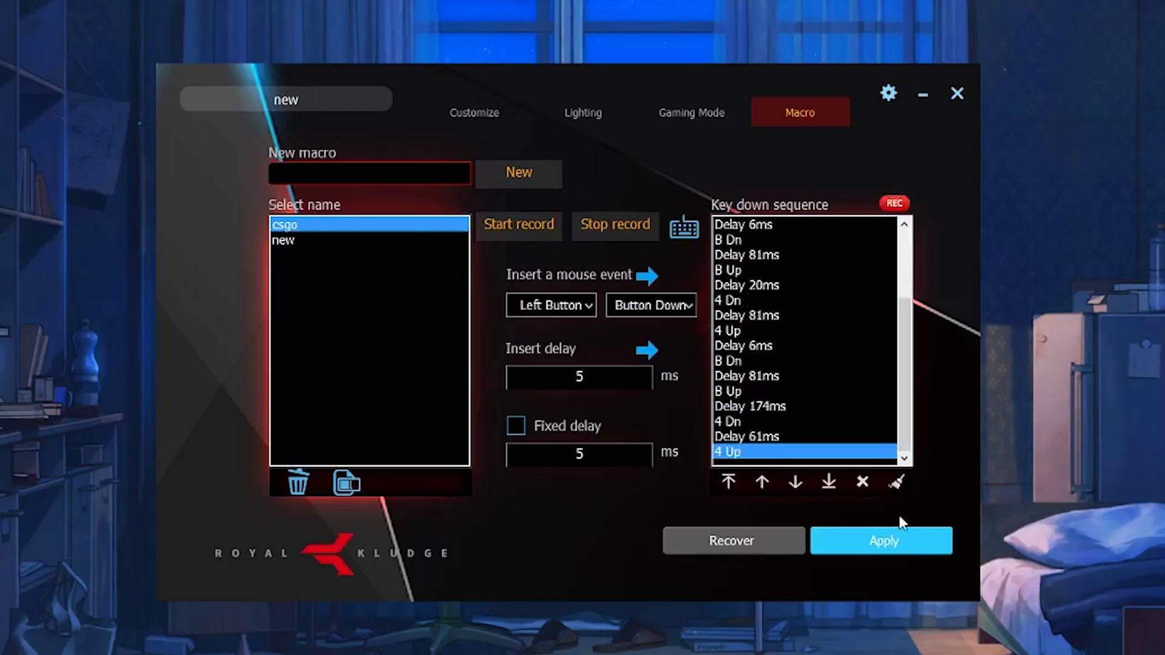
pyautogui.click(892, 541)
pyautogui.click(650, 356)
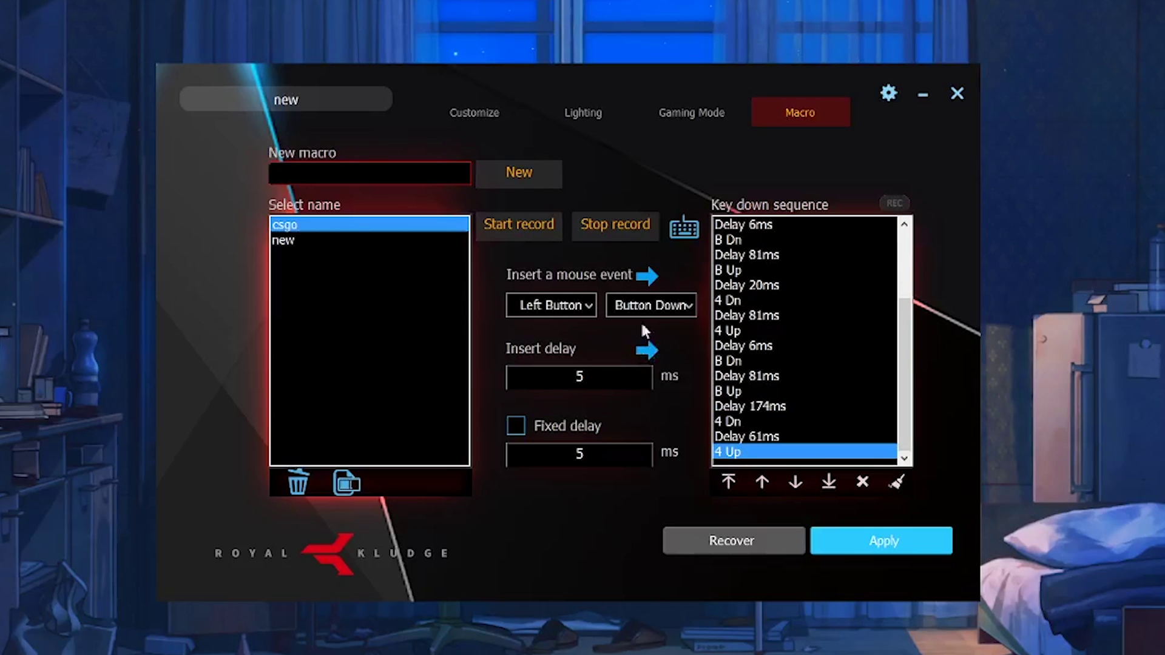
pyautogui.click(596, 233)
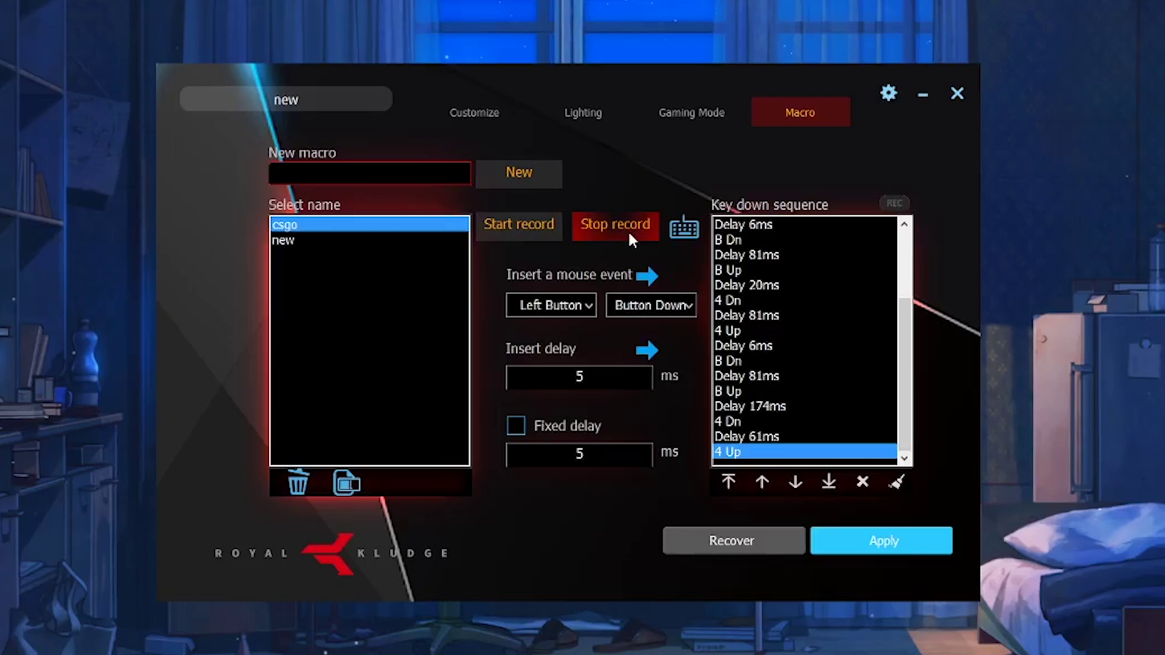
pyautogui.click(880, 538)
# Step: Map the Fn key to the csgo macro with Play One Time playback
pyautogui.click(468, 109)
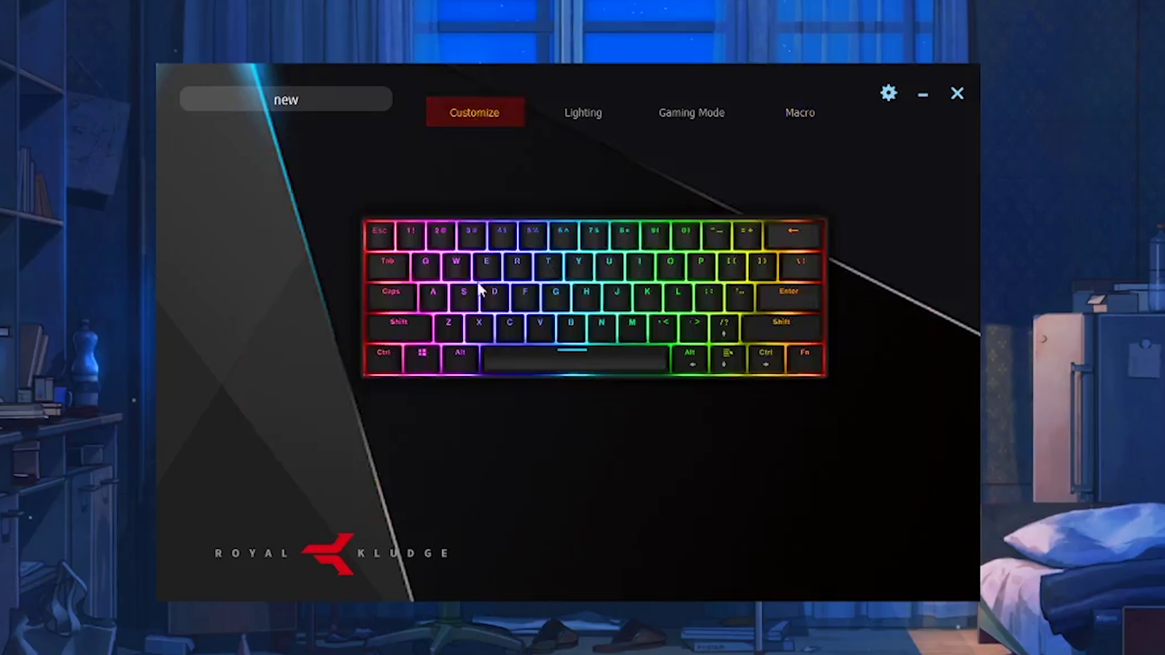
pyautogui.click(799, 361)
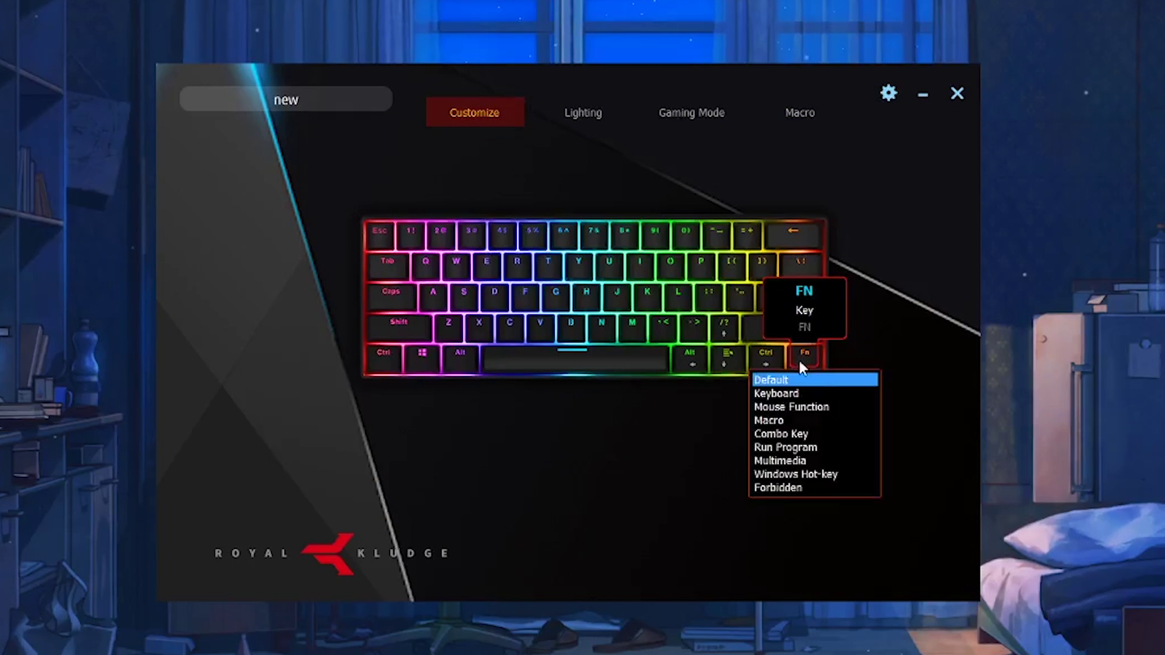
pyautogui.click(782, 420)
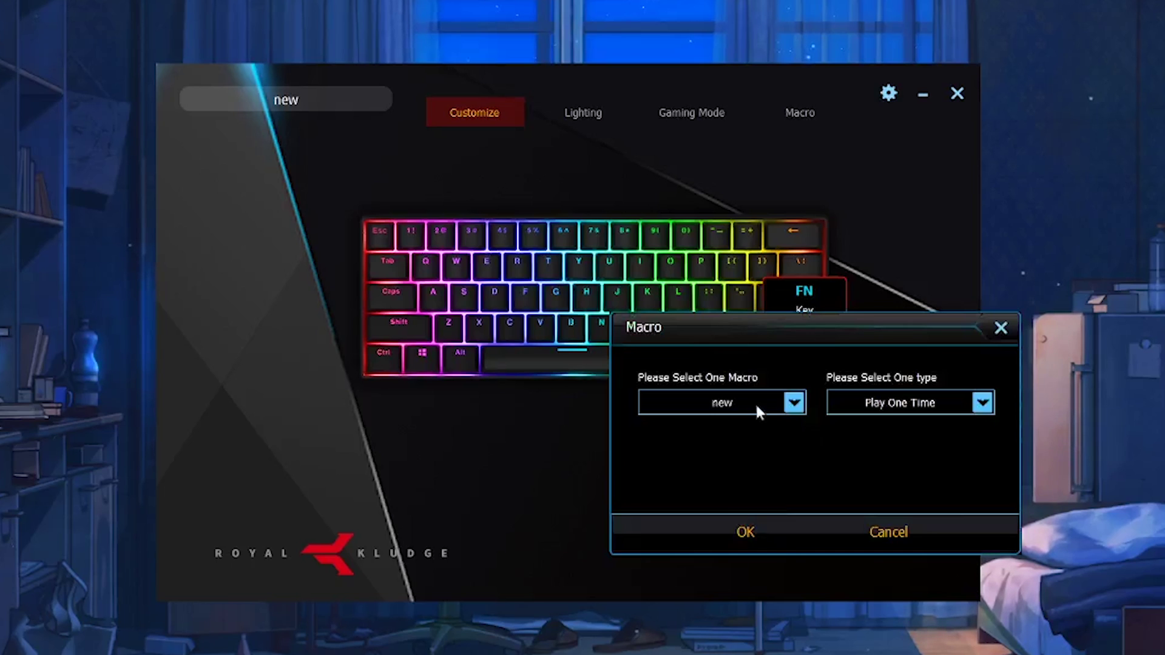
pyautogui.click(757, 408)
pyautogui.click(713, 438)
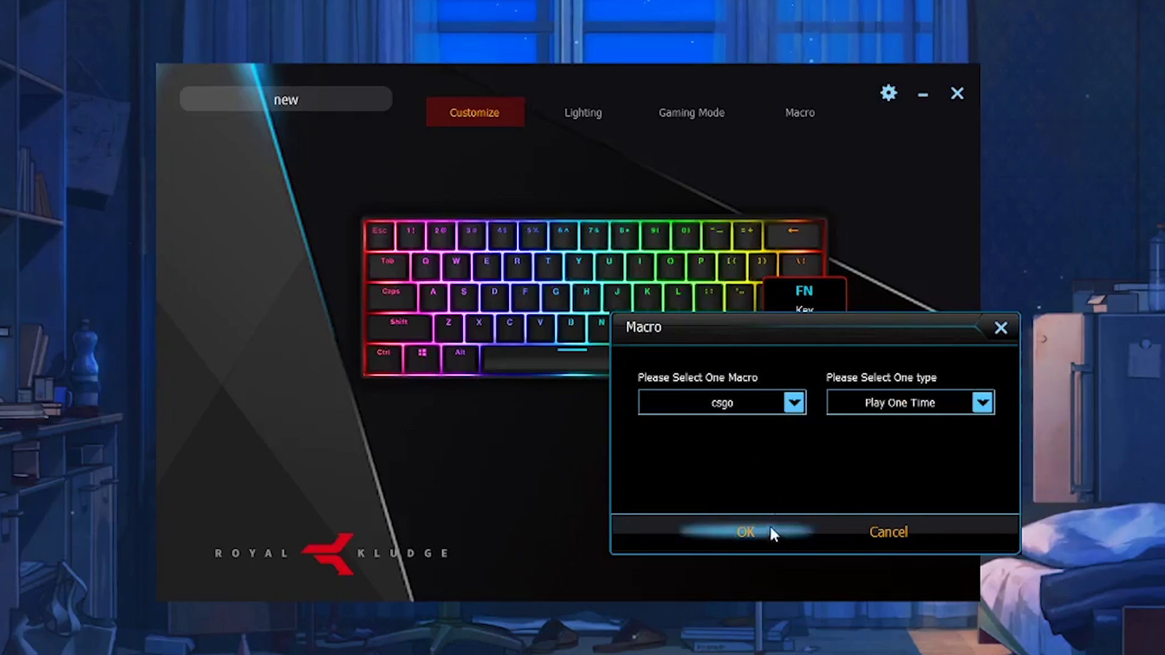
pyautogui.click(905, 403)
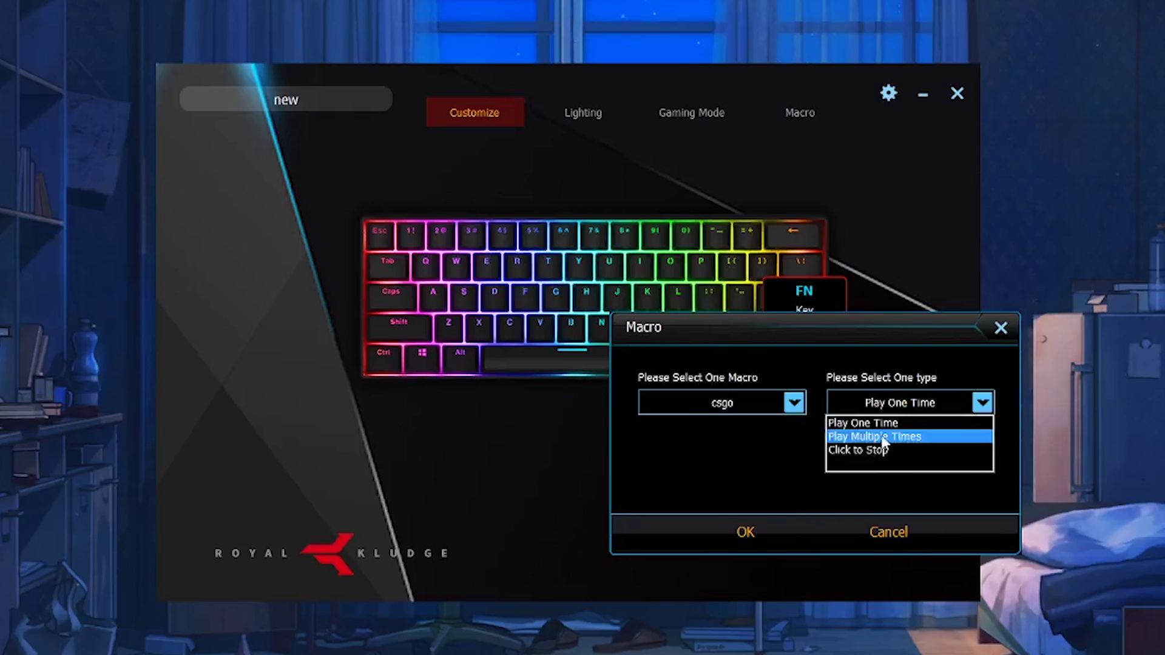
pyautogui.click(880, 425)
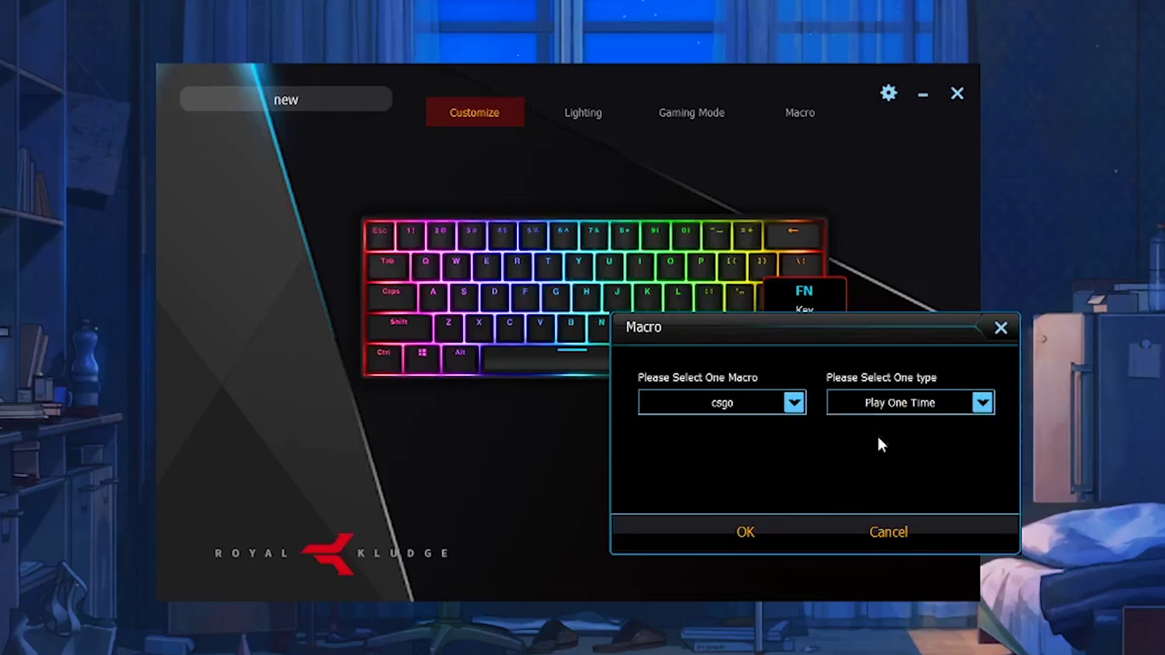
pyautogui.click(748, 532)
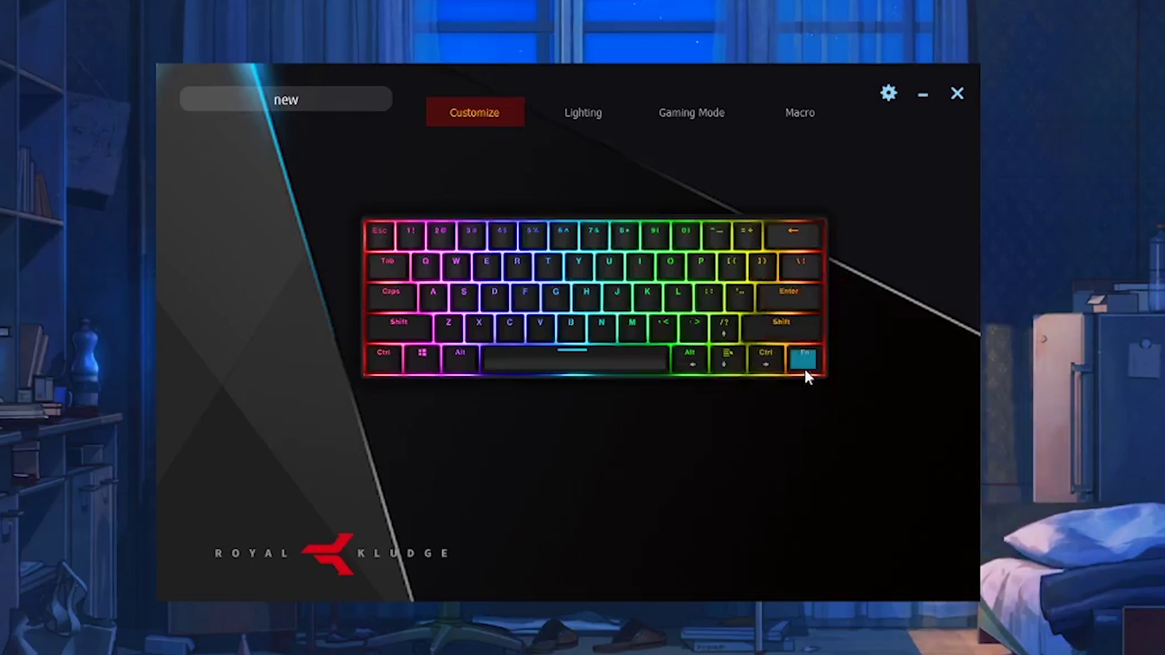
pyautogui.moveTo(825, 354)
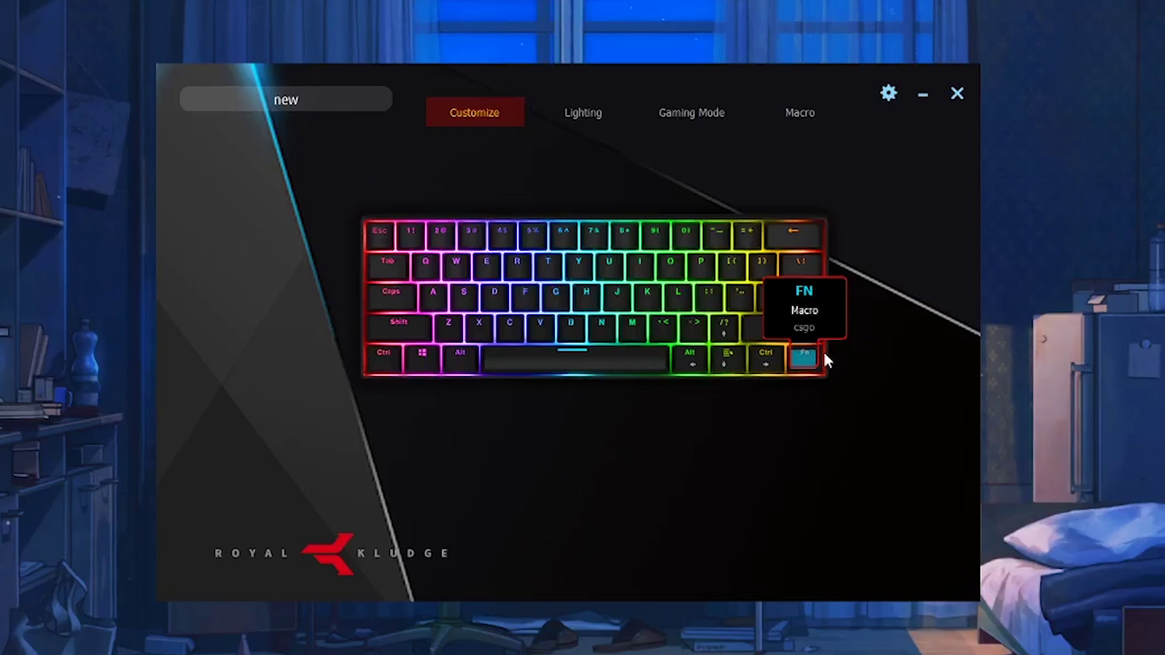